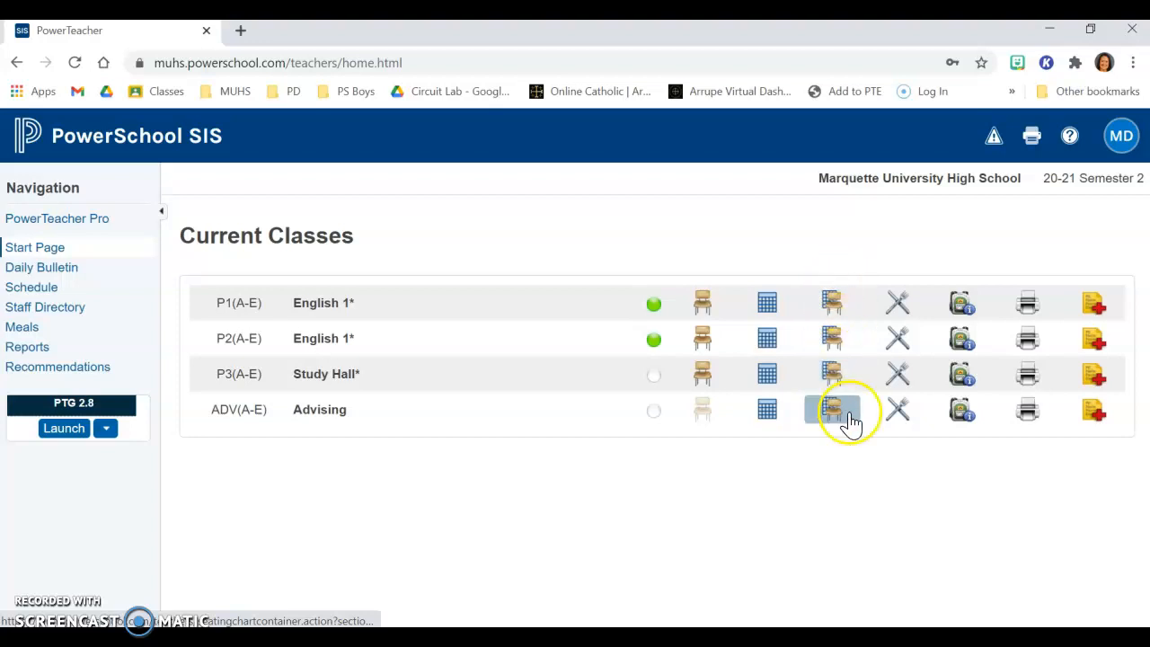
Step: Open the seating chart of the P1(A-E) English 1 class and display the 109 All In layout
click(833, 302)
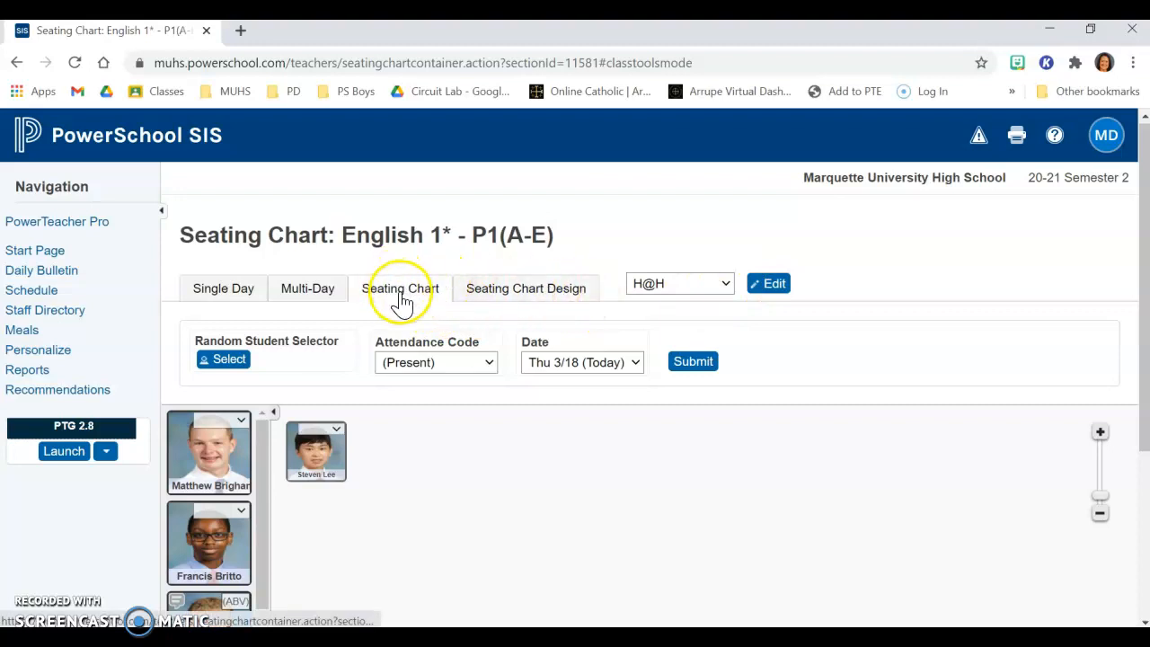
click(724, 283)
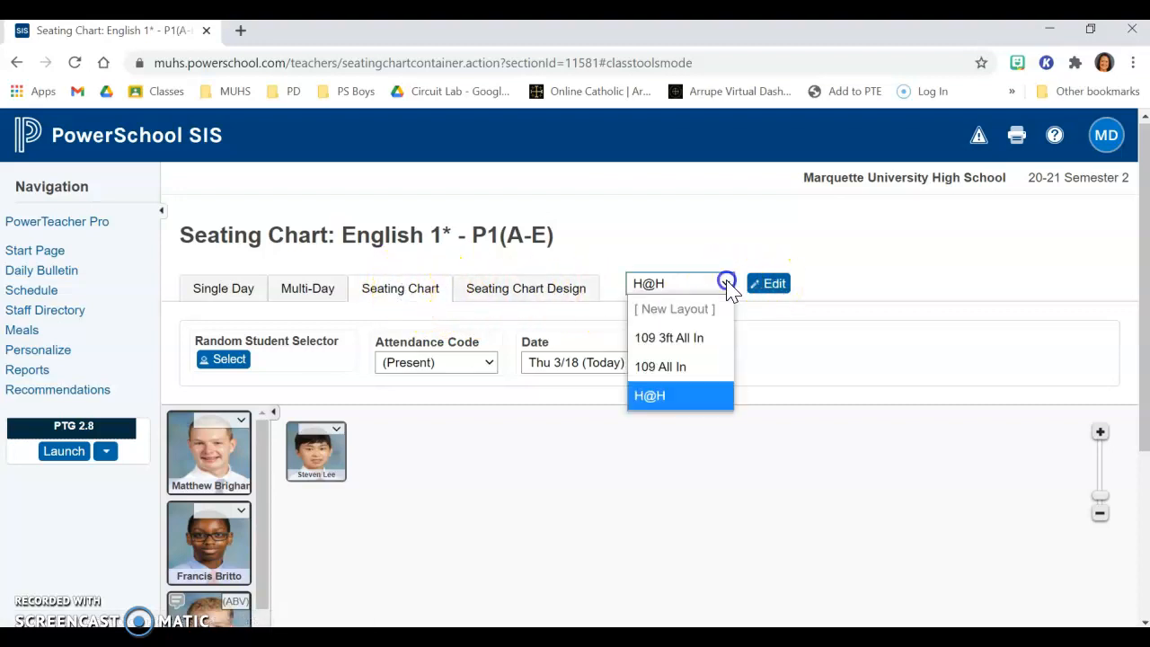
click(691, 368)
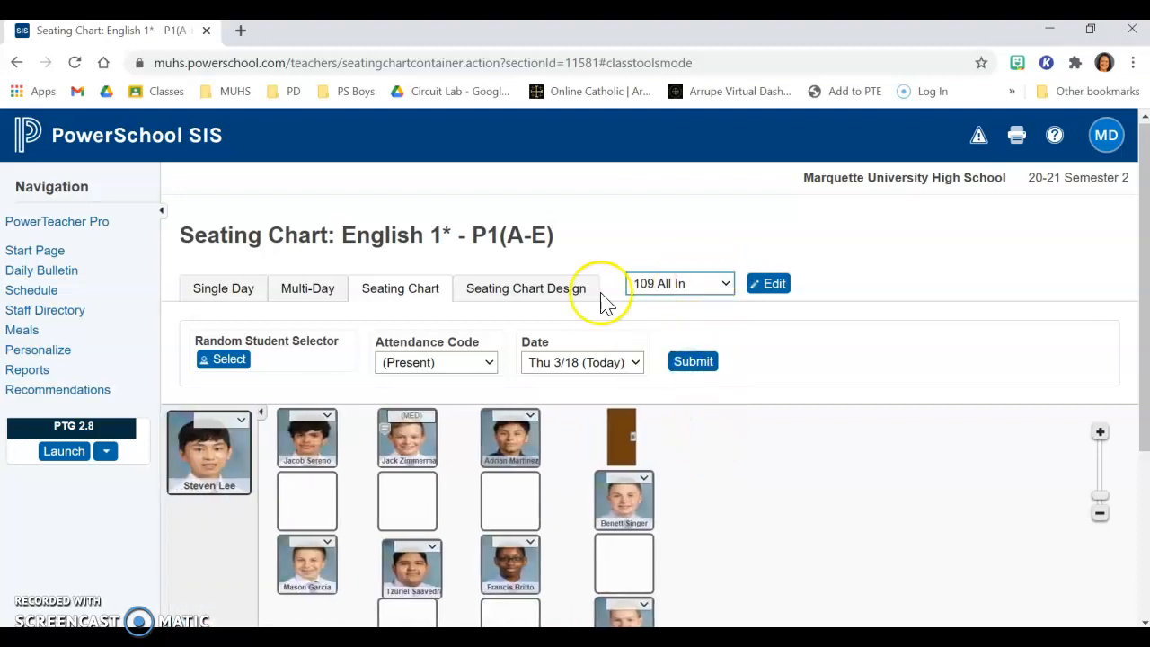
Step: In seating chart design, create a new layout from scratch named 109 ALL IN
click(532, 295)
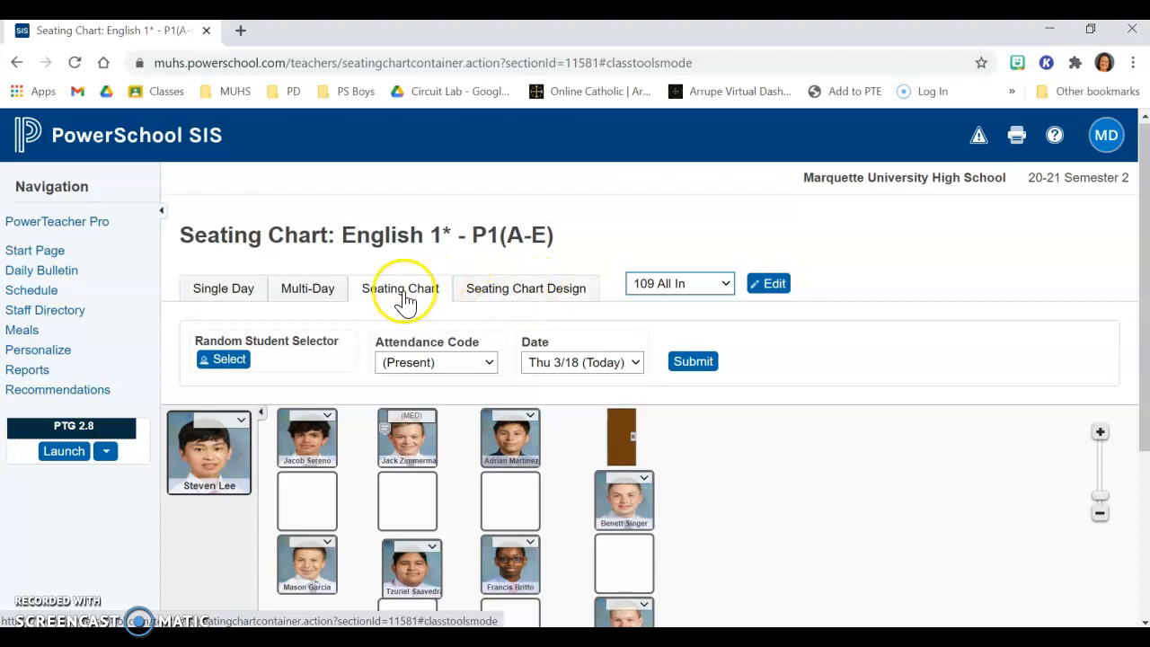
click(545, 296)
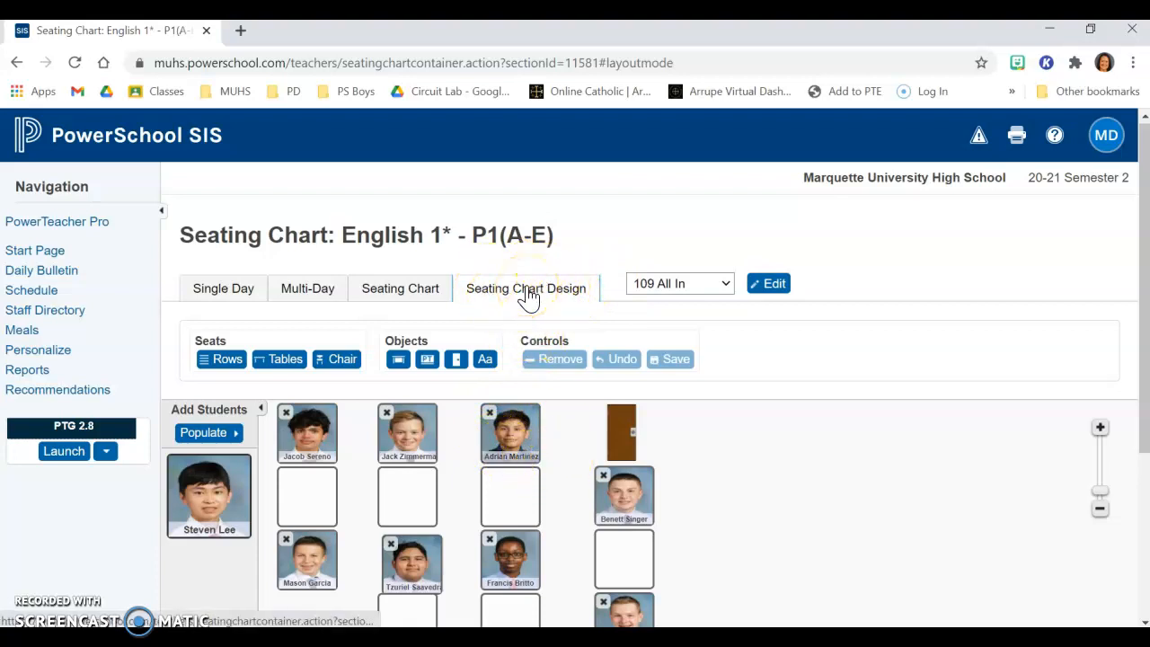
click(725, 286)
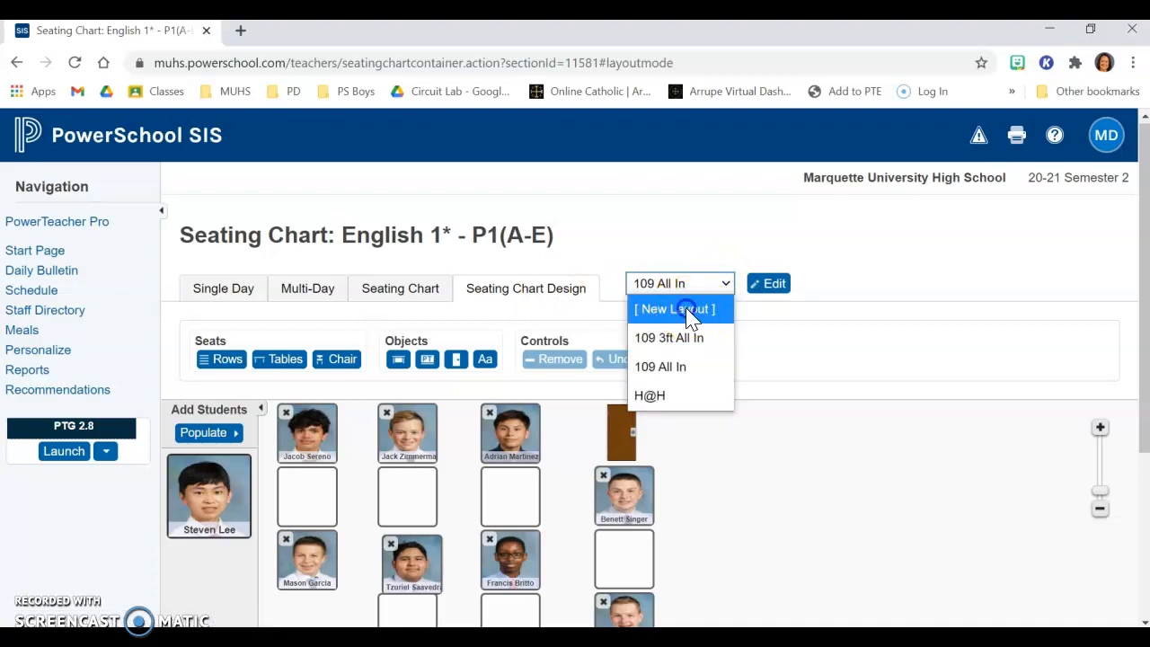
click(689, 312)
drag(488, 264, 412, 282)
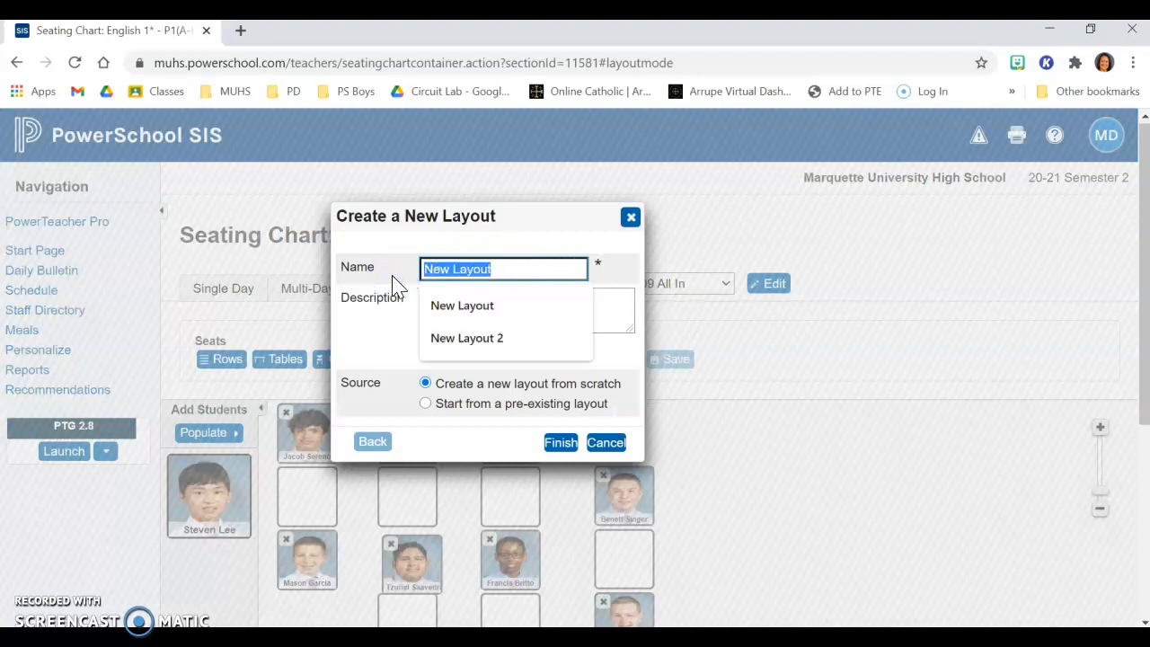
text(109)
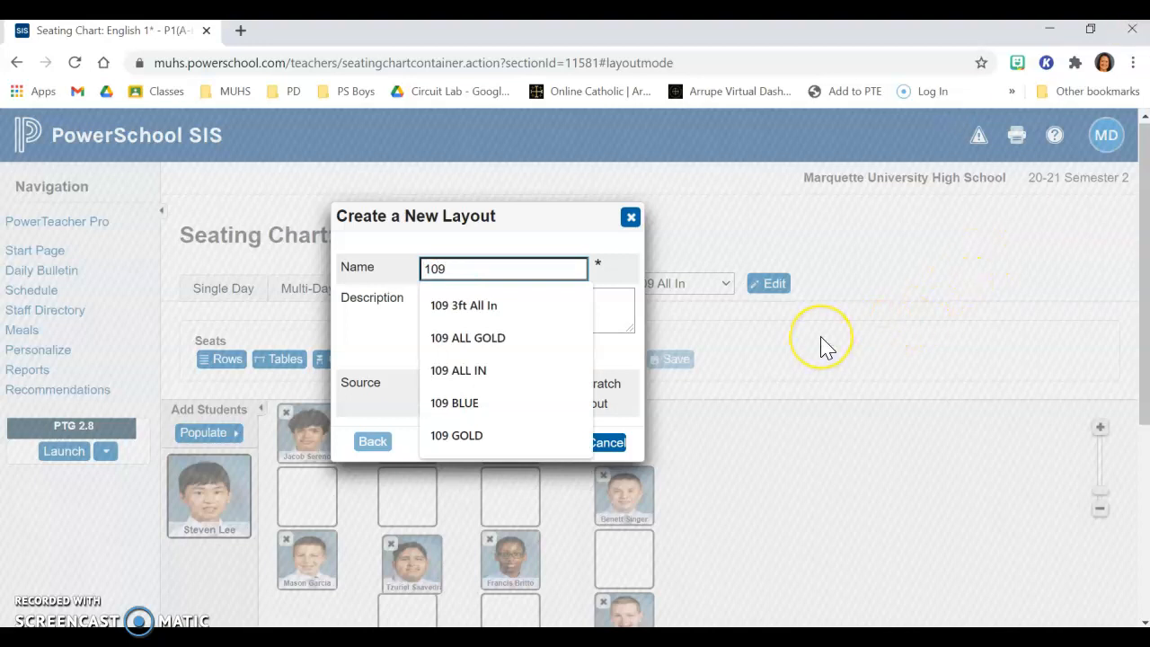
text(All In)
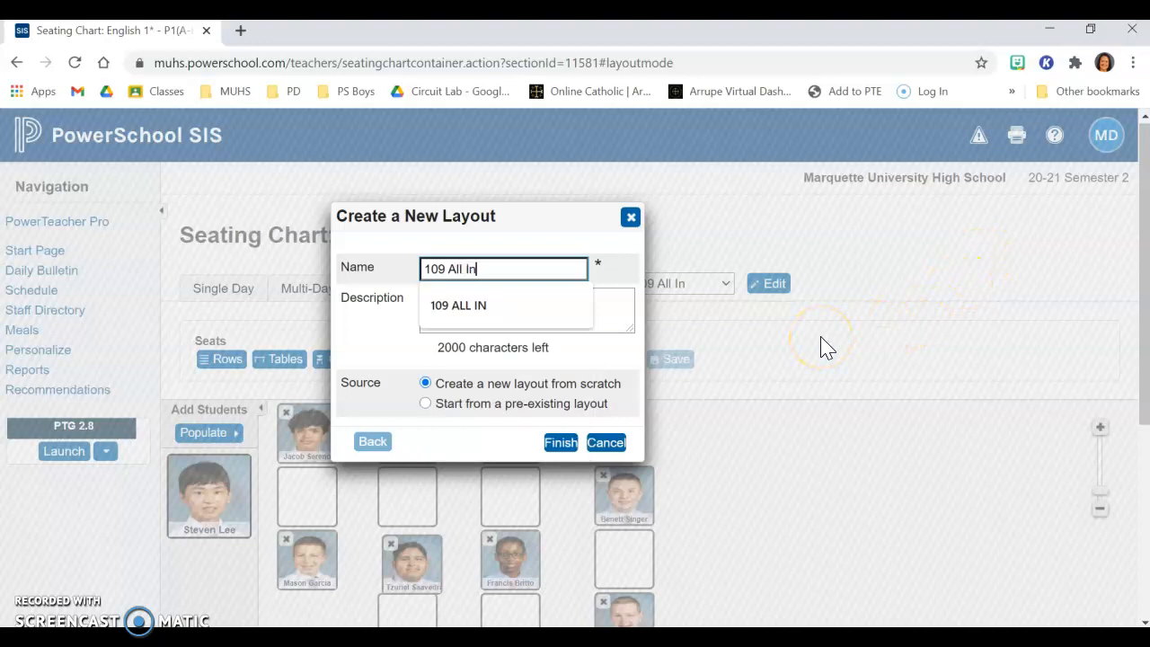
click(474, 307)
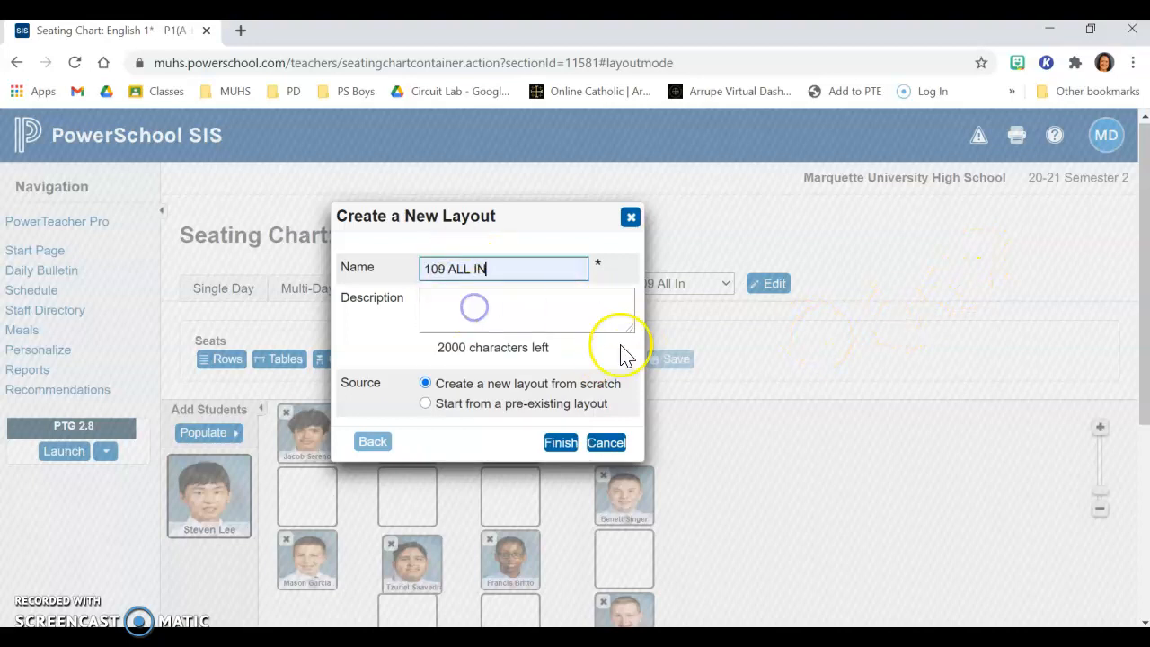
click(563, 443)
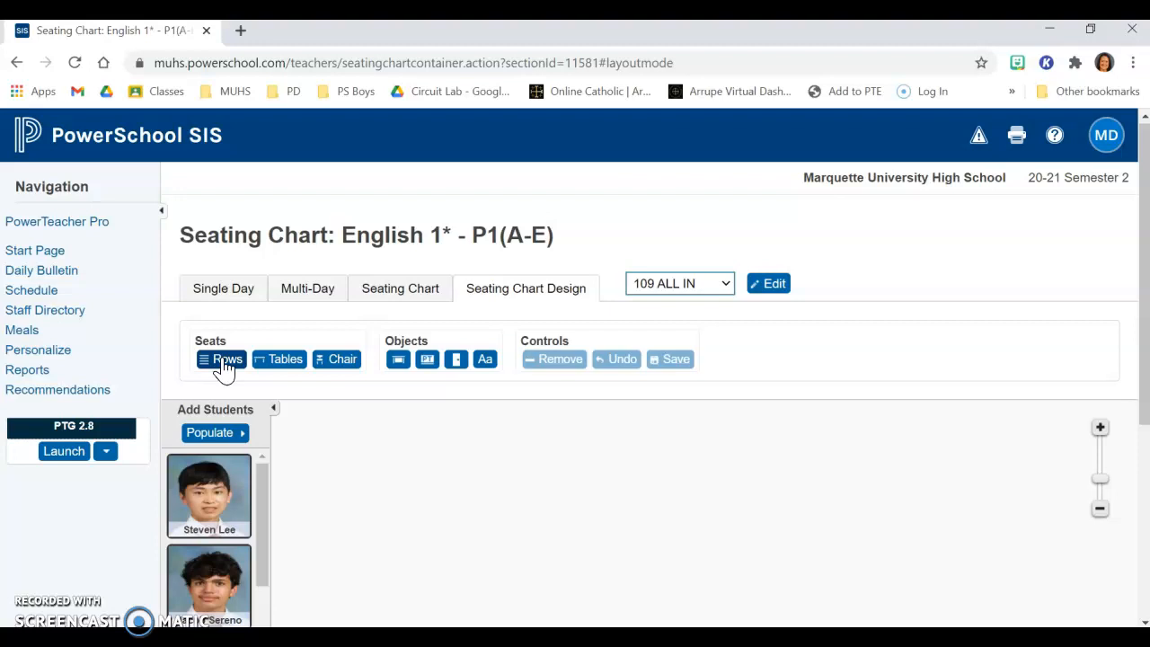
click(280, 364)
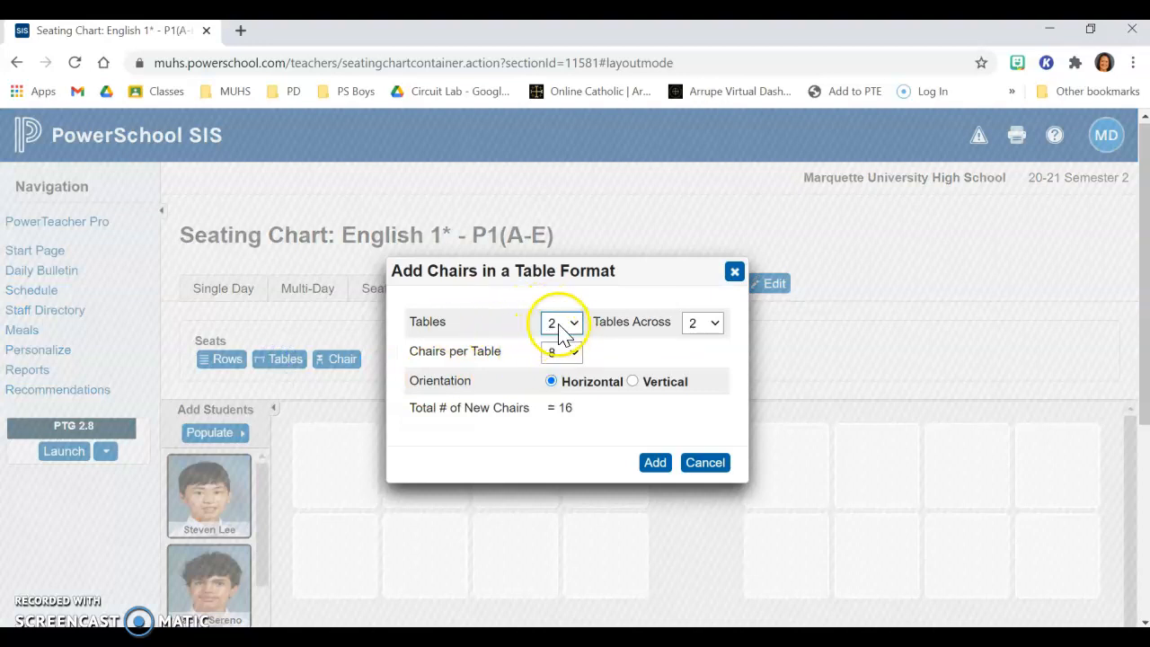
click(572, 354)
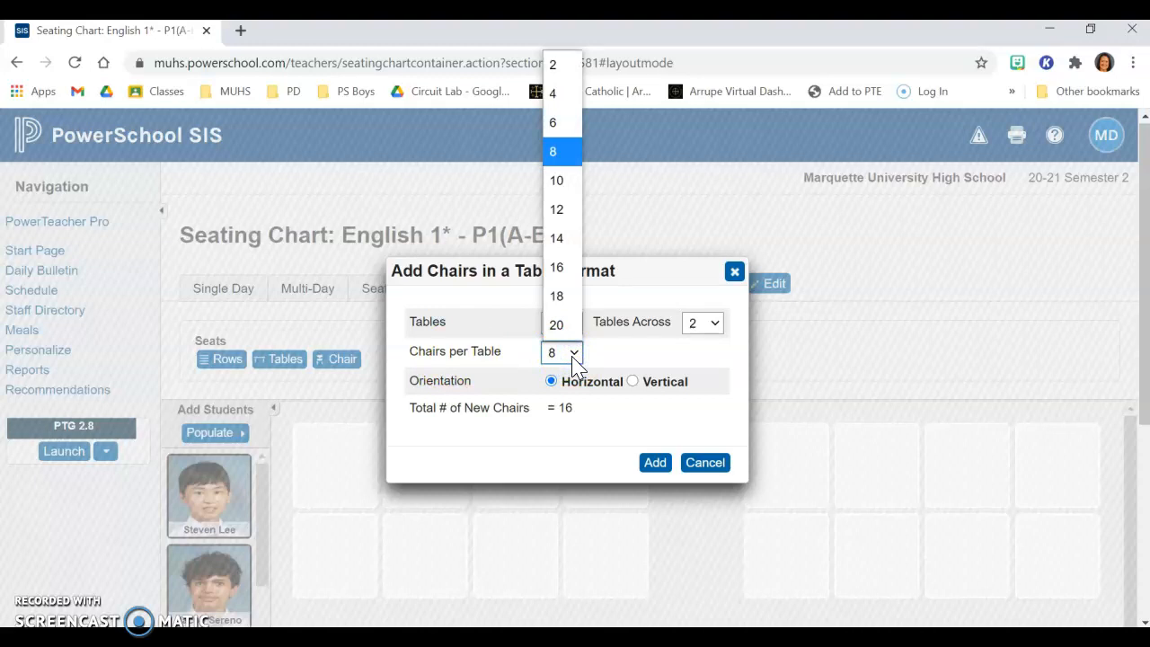
click(573, 355)
click(573, 355)
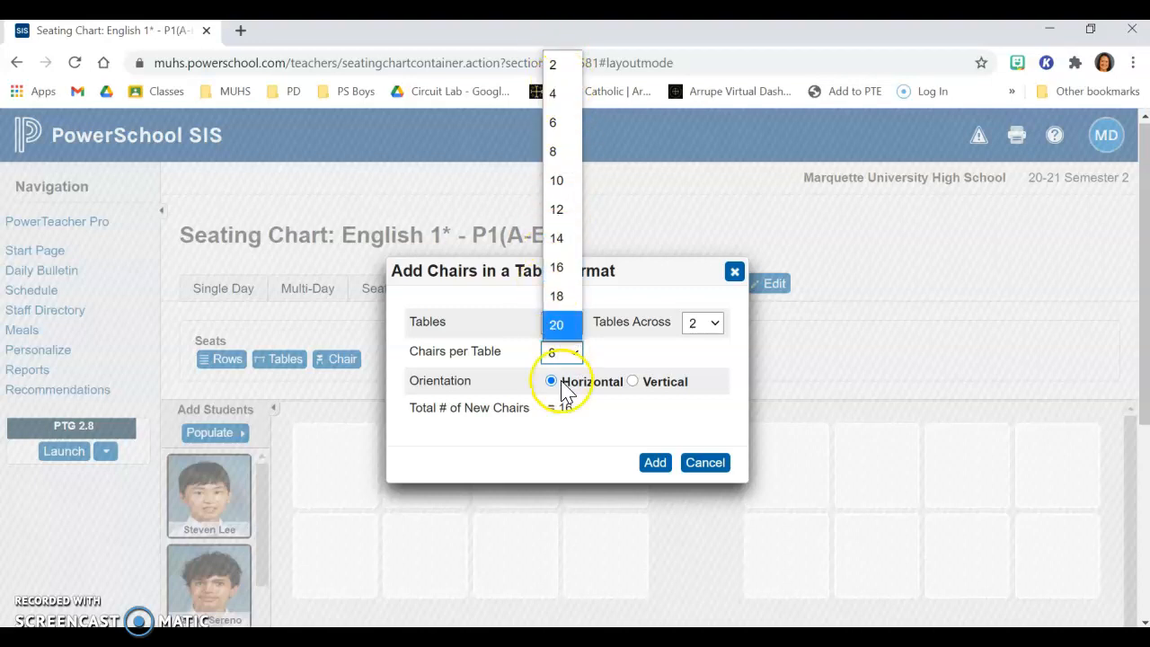
click(573, 355)
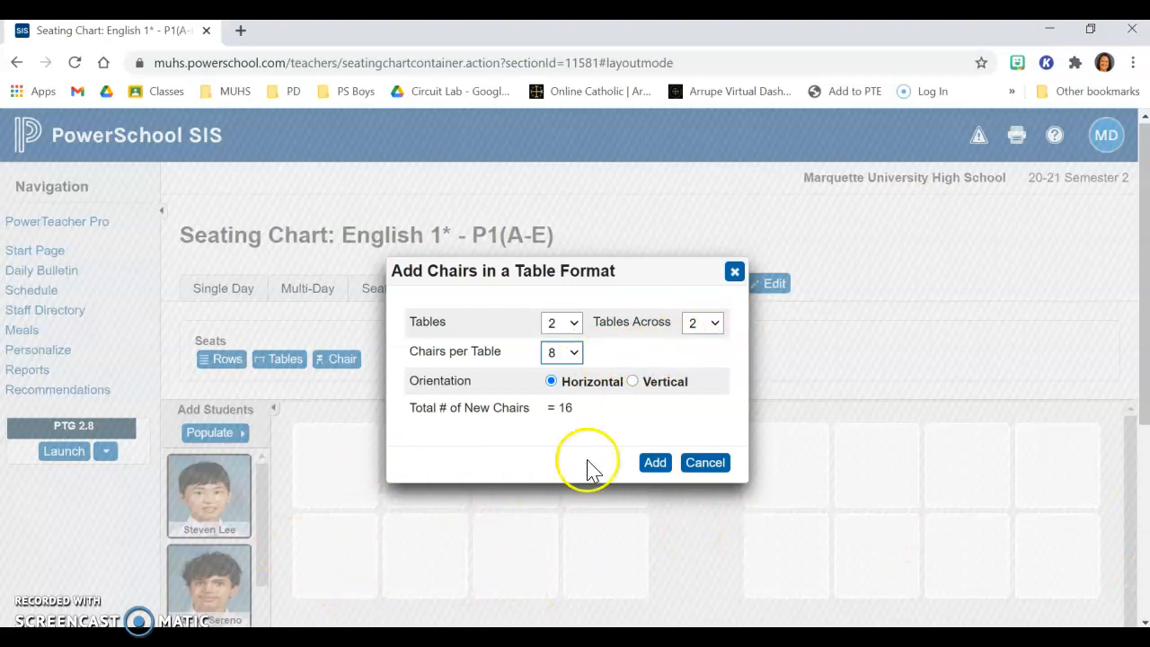
click(704, 464)
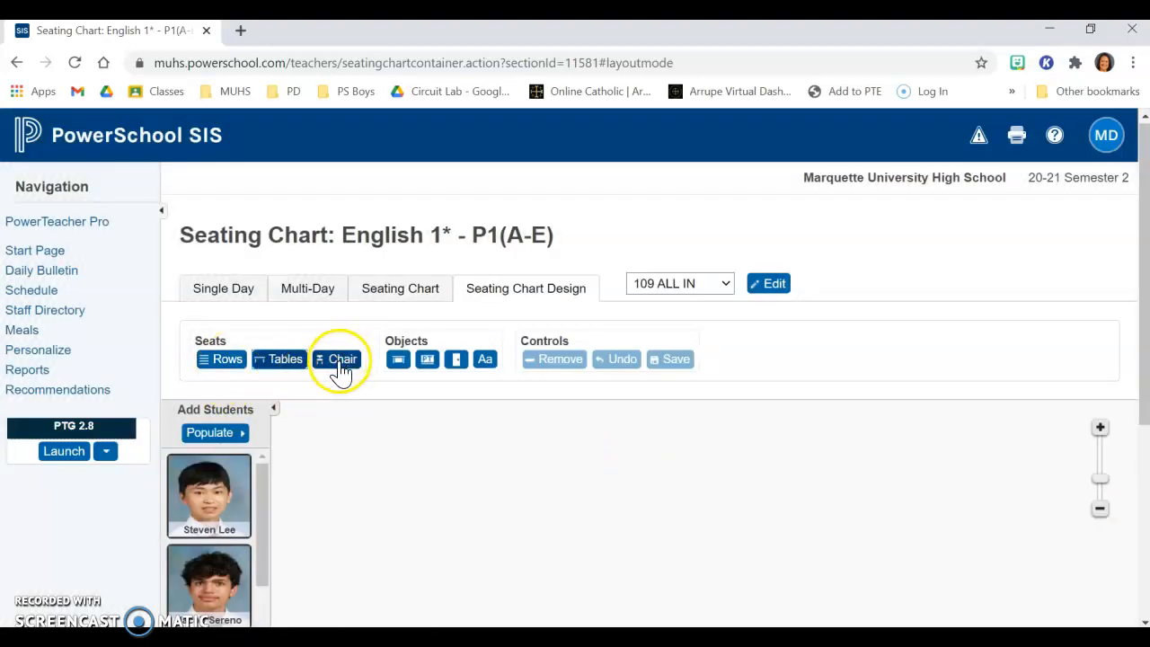
click(340, 362)
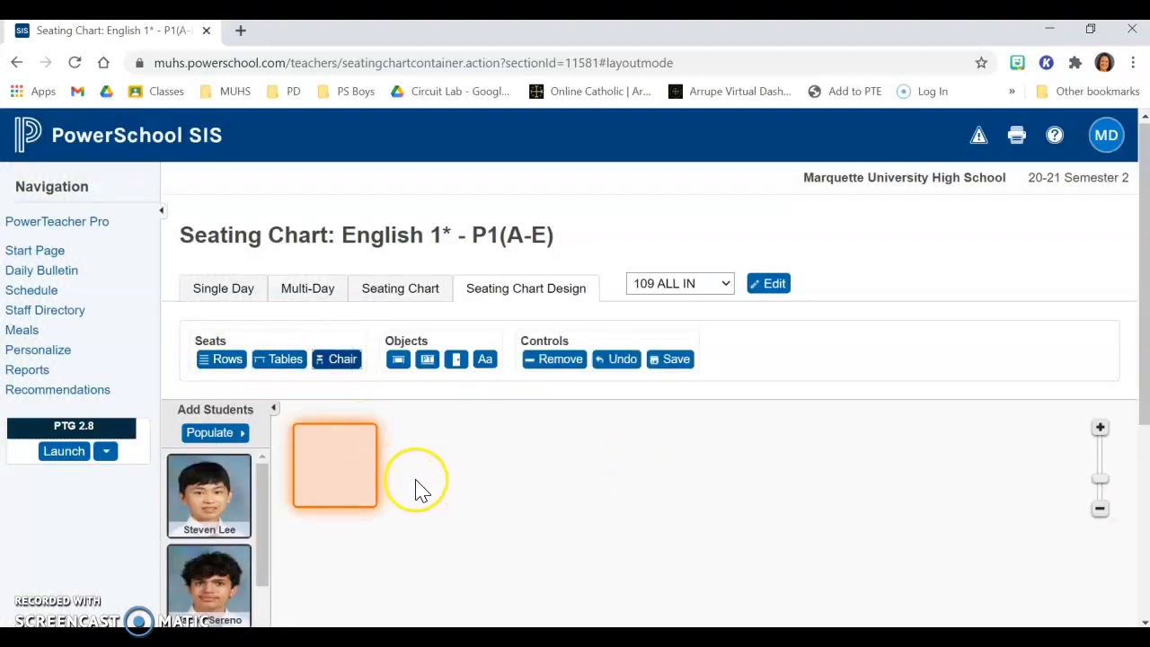
key(Delete)
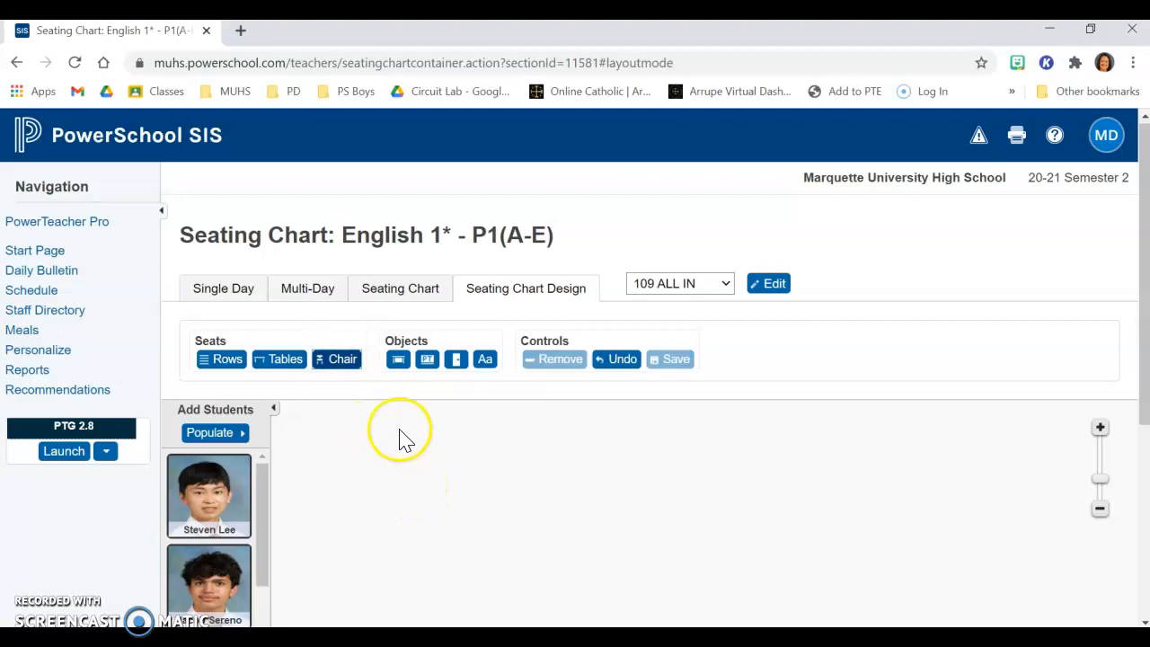
Step: Add 5 rows of chairs with 5 chairs per row to the empty layout
click(227, 359)
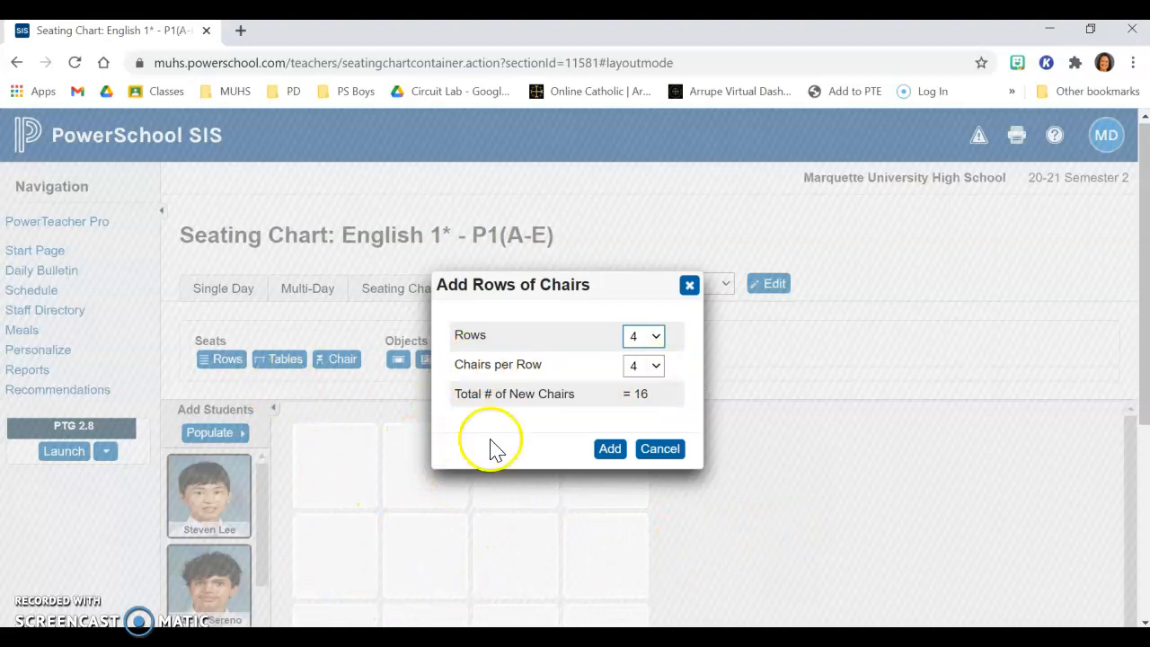
click(657, 371)
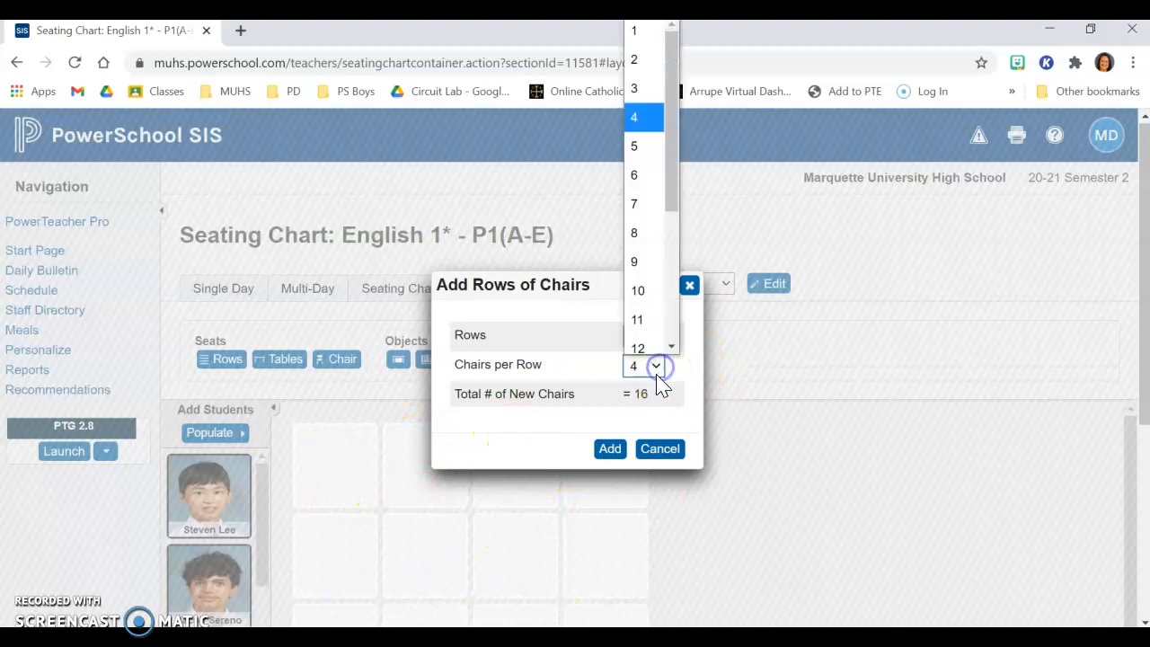
click(641, 135)
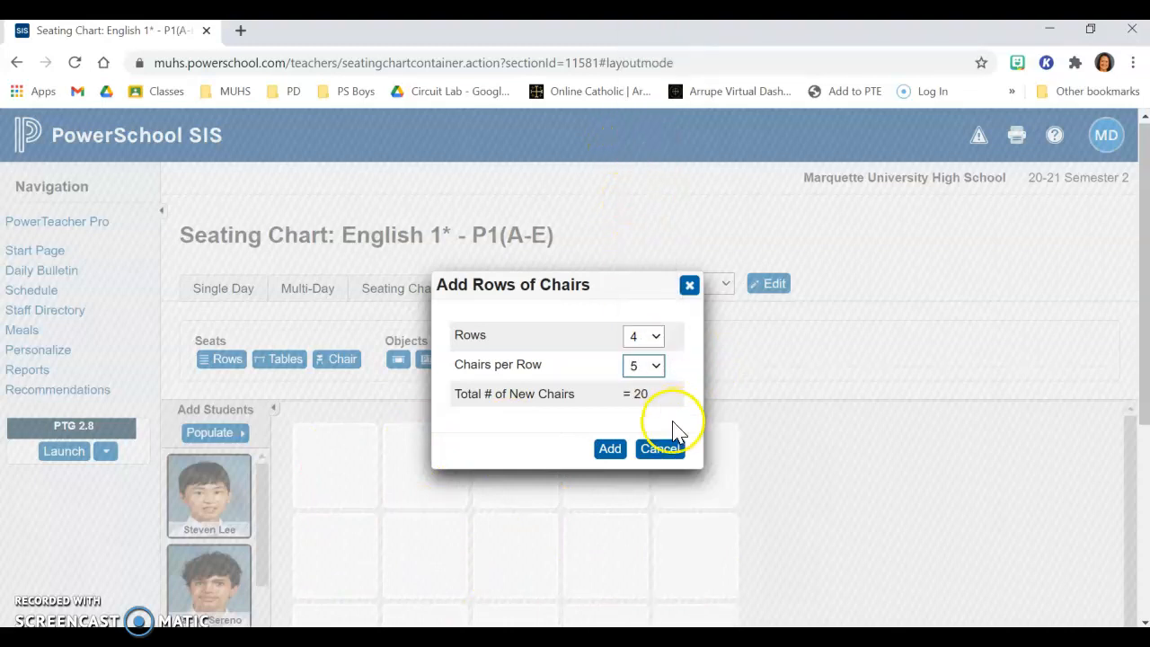
click(657, 337)
click(640, 136)
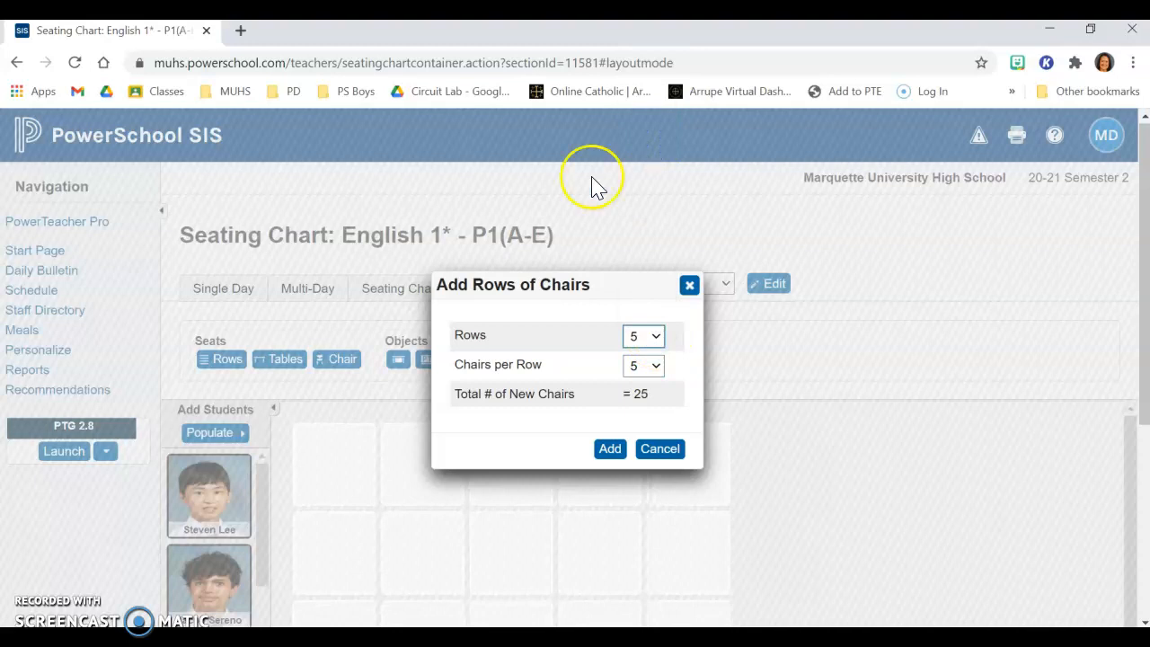
click(610, 449)
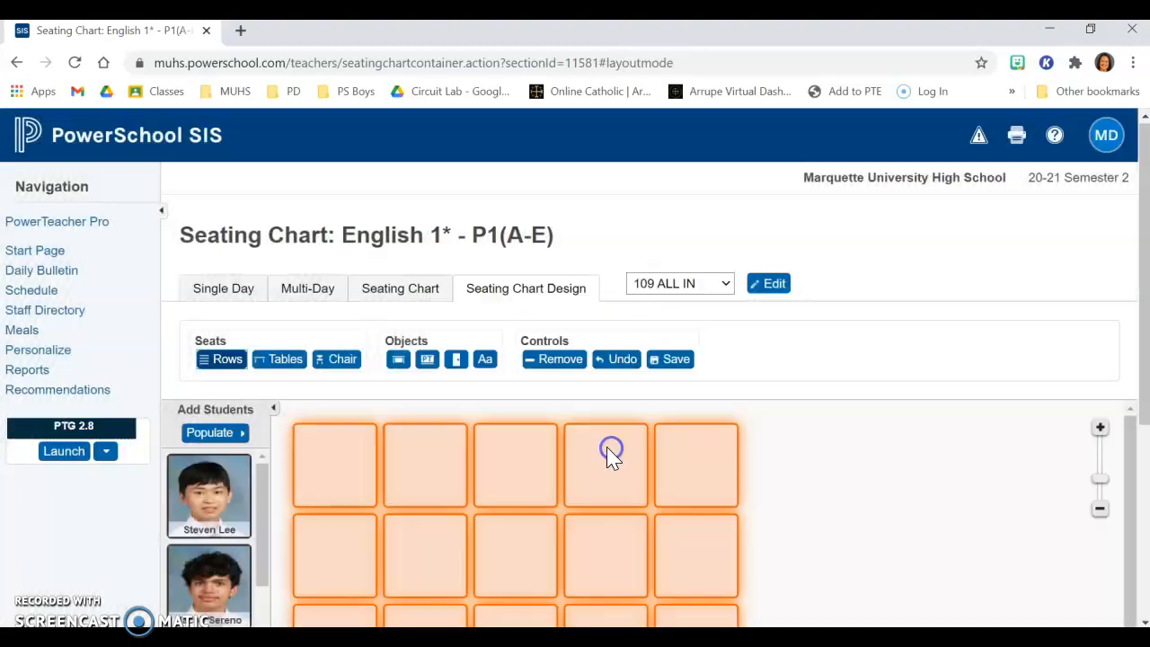
Step: Deselect the chair grid and delete only the last chair in the top row
scroll(945, 458, down, 1)
scroll(945, 465, down, 3)
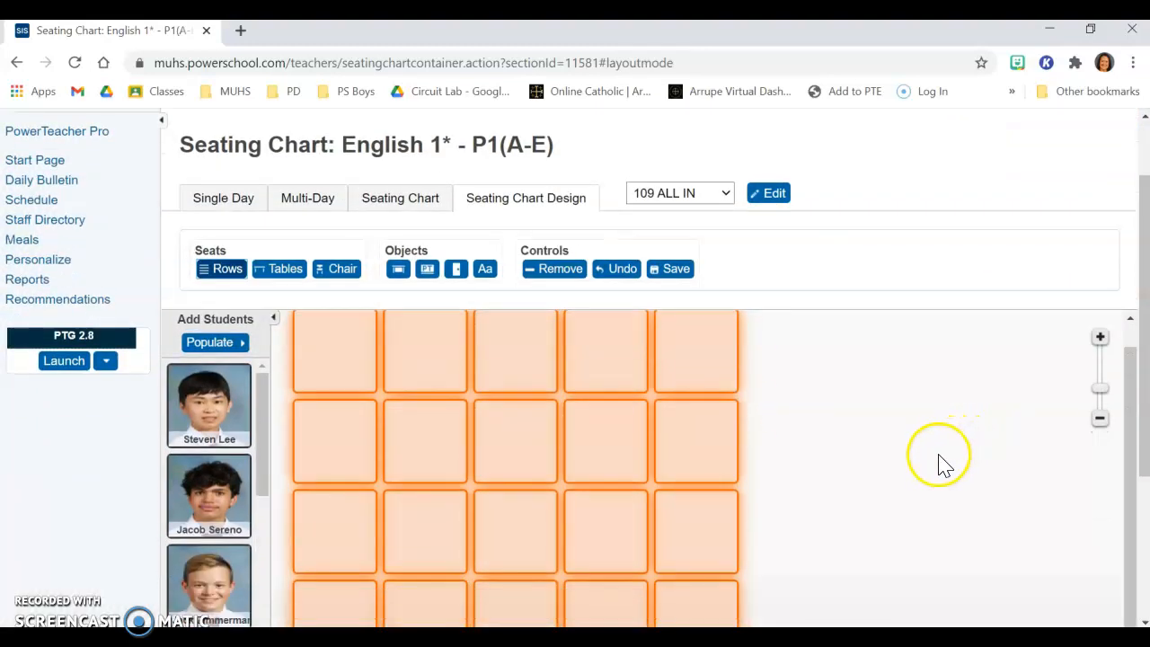
scroll(938, 465, up, 1)
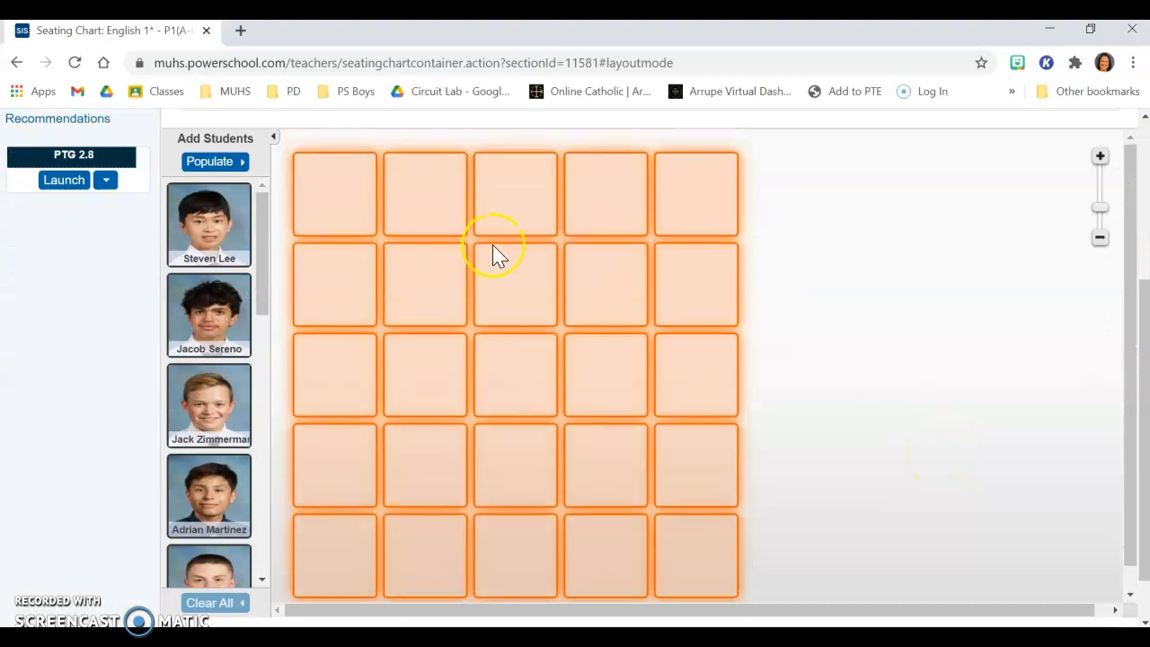
click(821, 267)
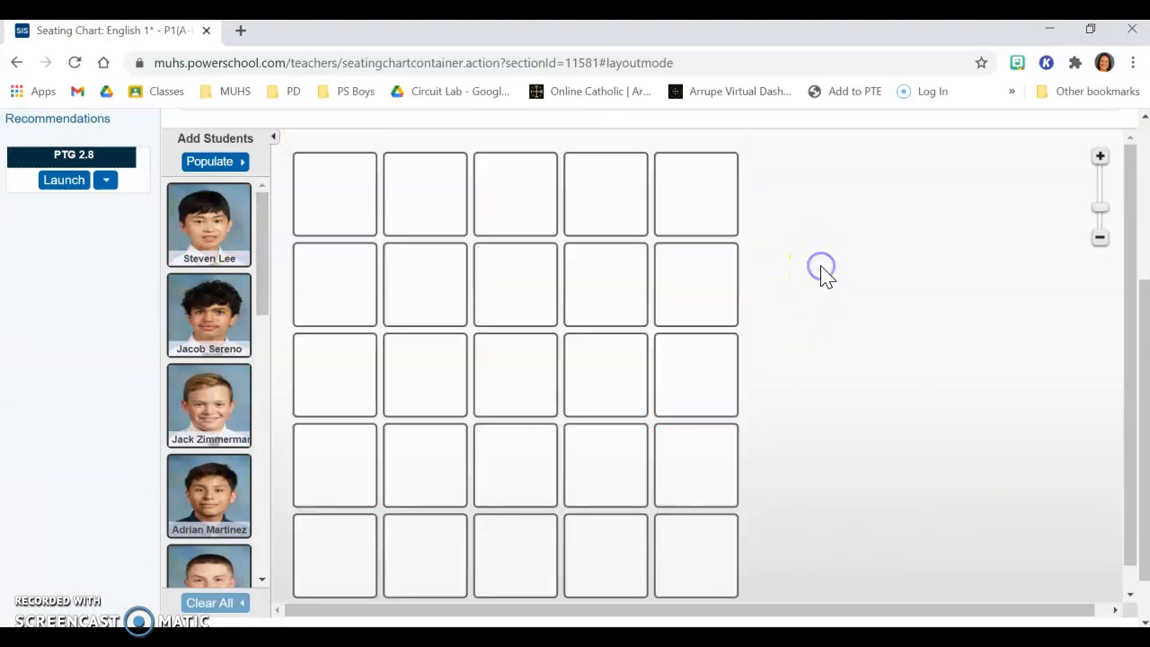
click(703, 211)
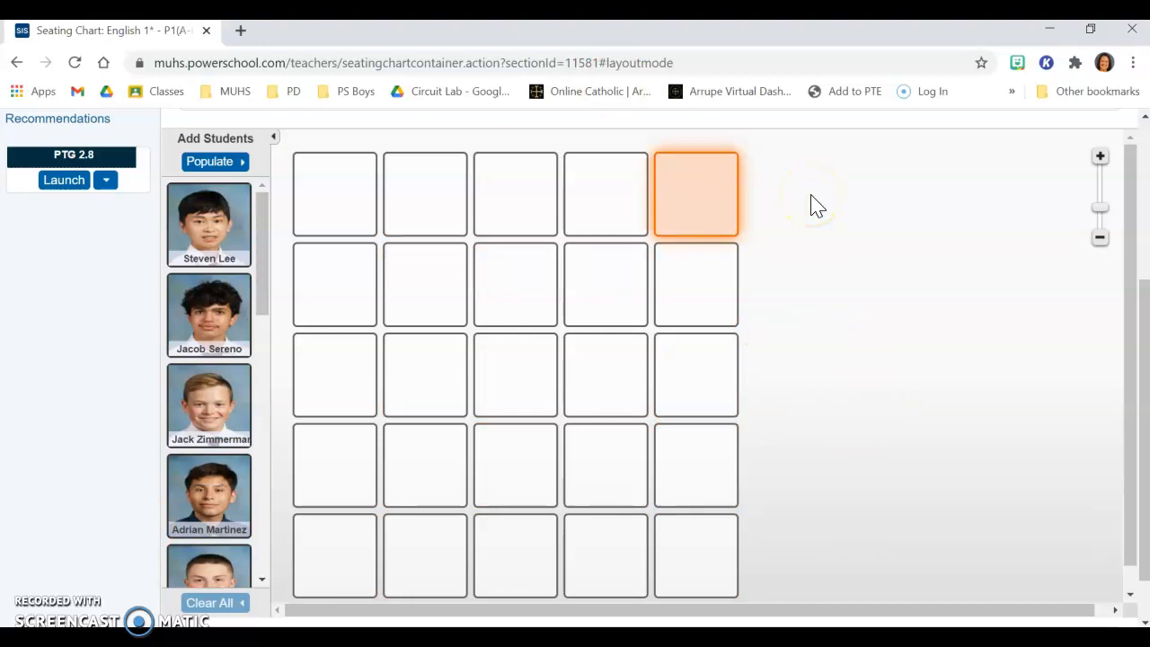
key(Delete)
scroll(726, 198, up, 1)
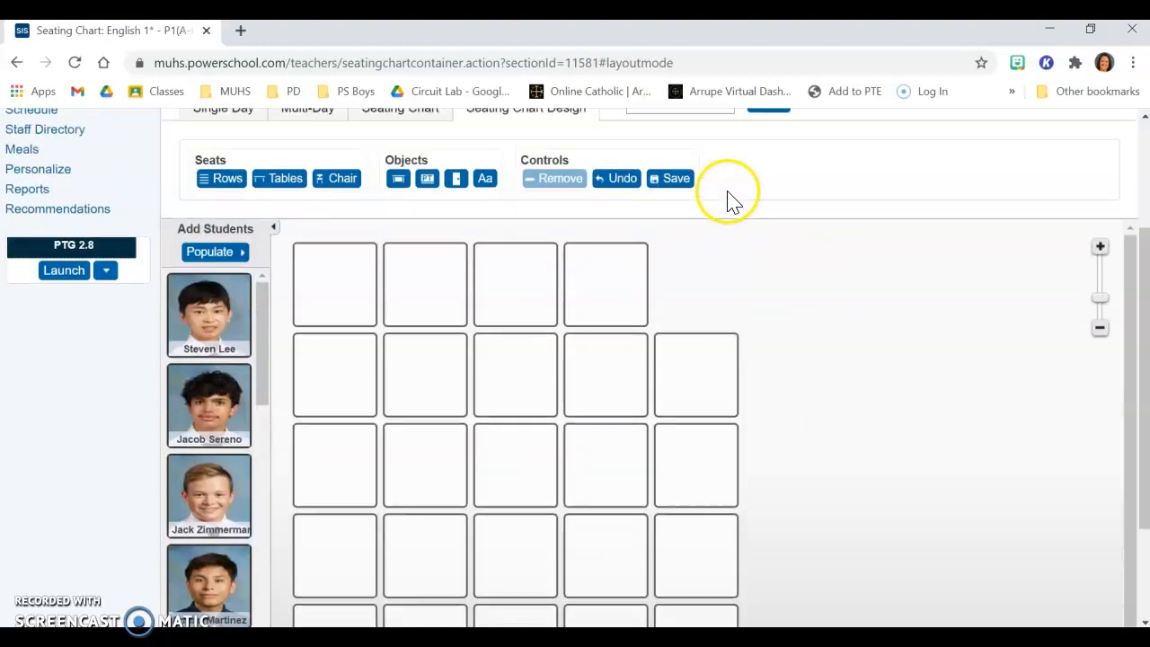
Step: Add a whiteboard below the third column of chairs and a door in the empty spot of the top row
scroll(889, 256, down, 1)
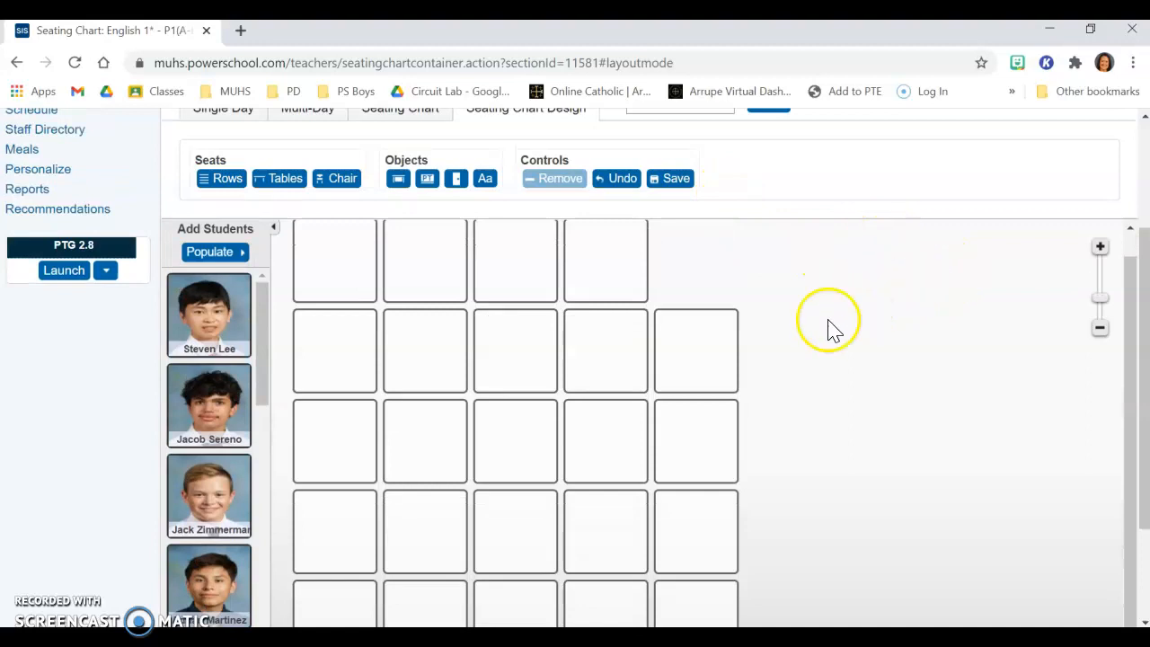
click(1099, 327)
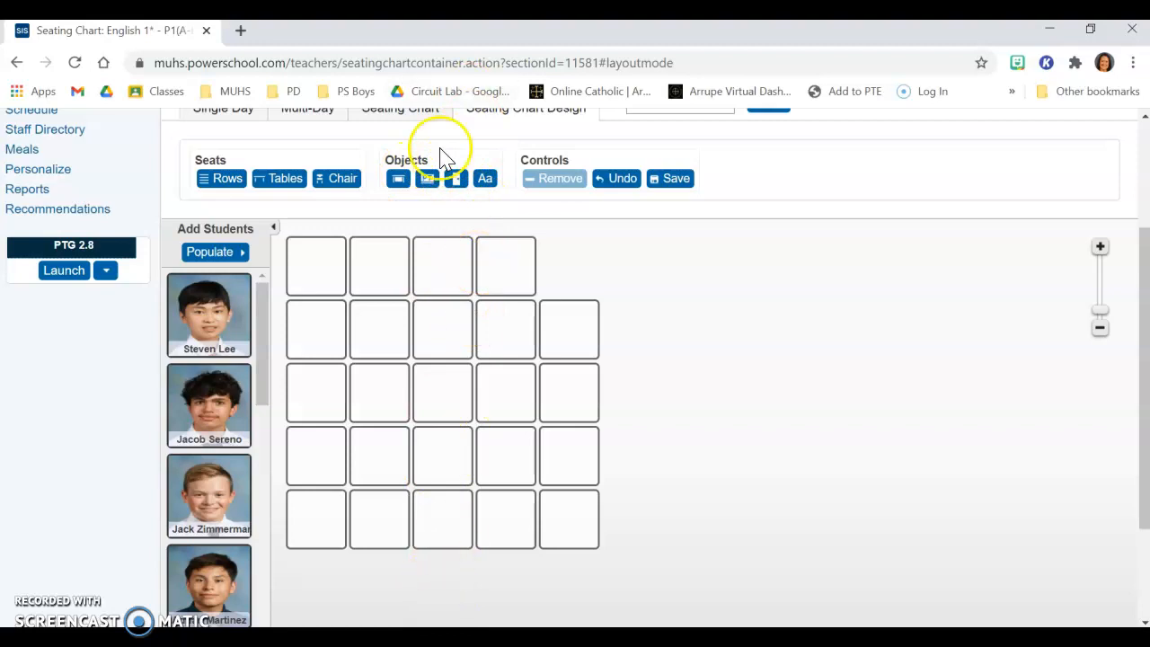
click(427, 178)
drag(578, 267, 450, 585)
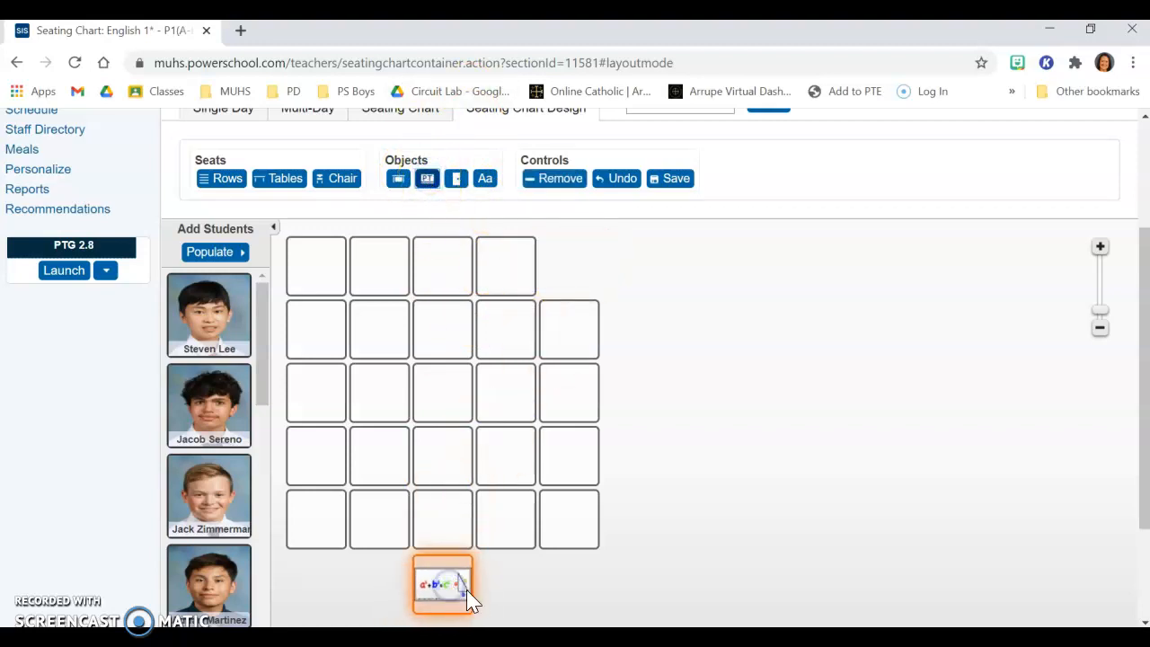
click(498, 593)
click(455, 188)
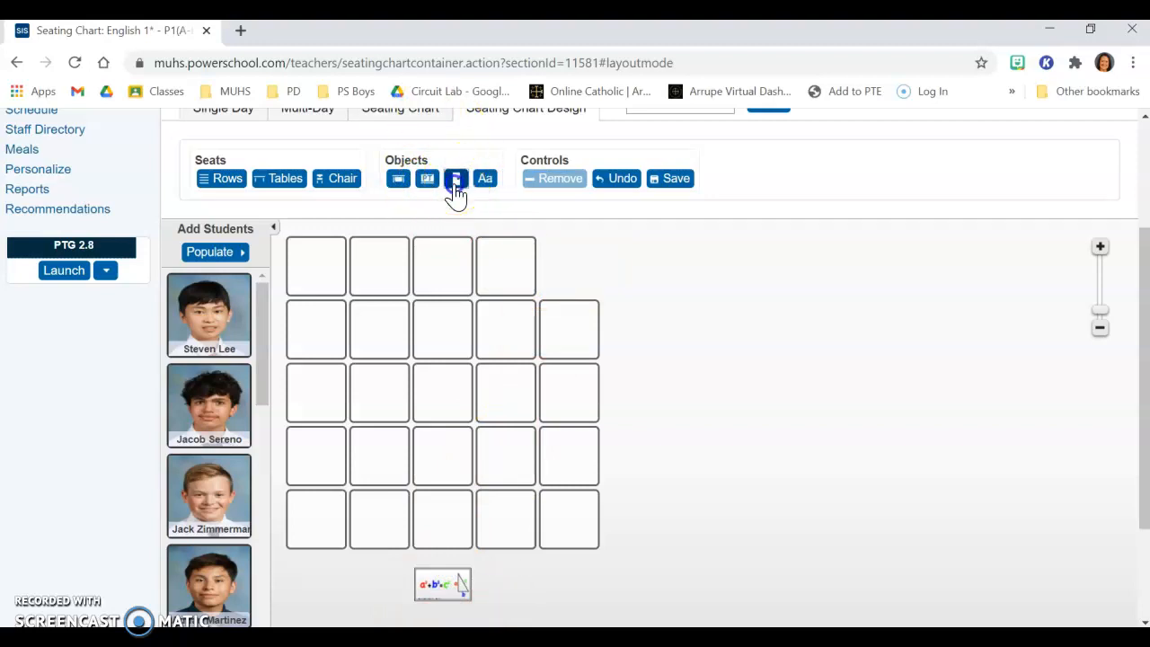
click(661, 288)
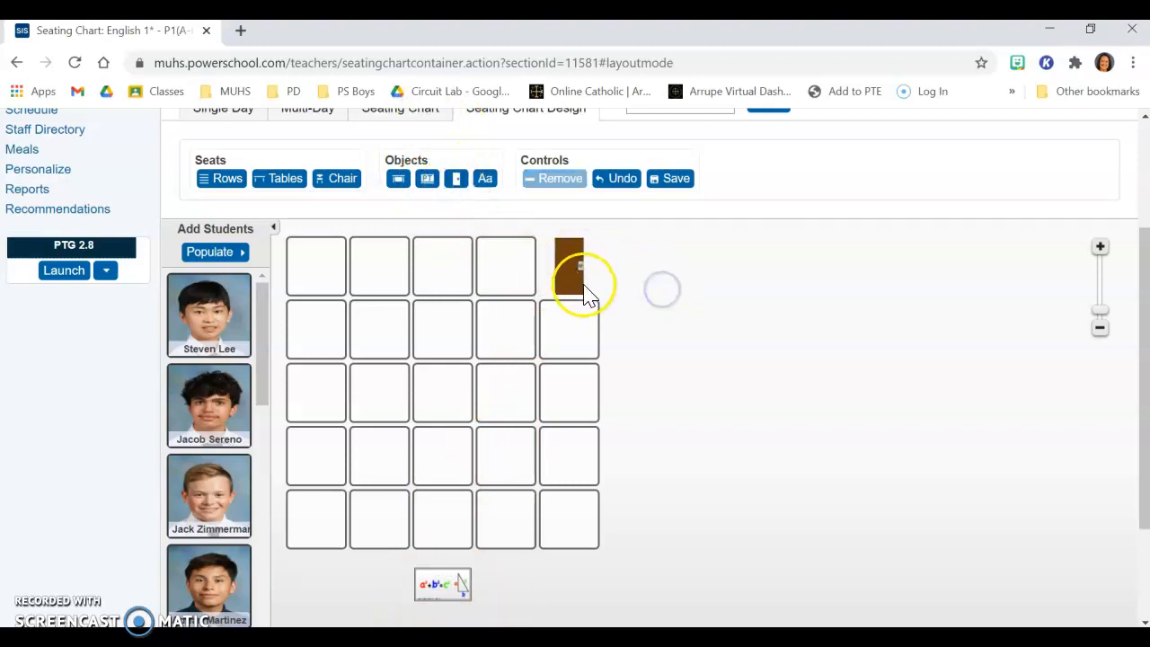
Step: Add a teacher's desk below the second column of chairs and shift the whiteboard under the fourth column
click(398, 179)
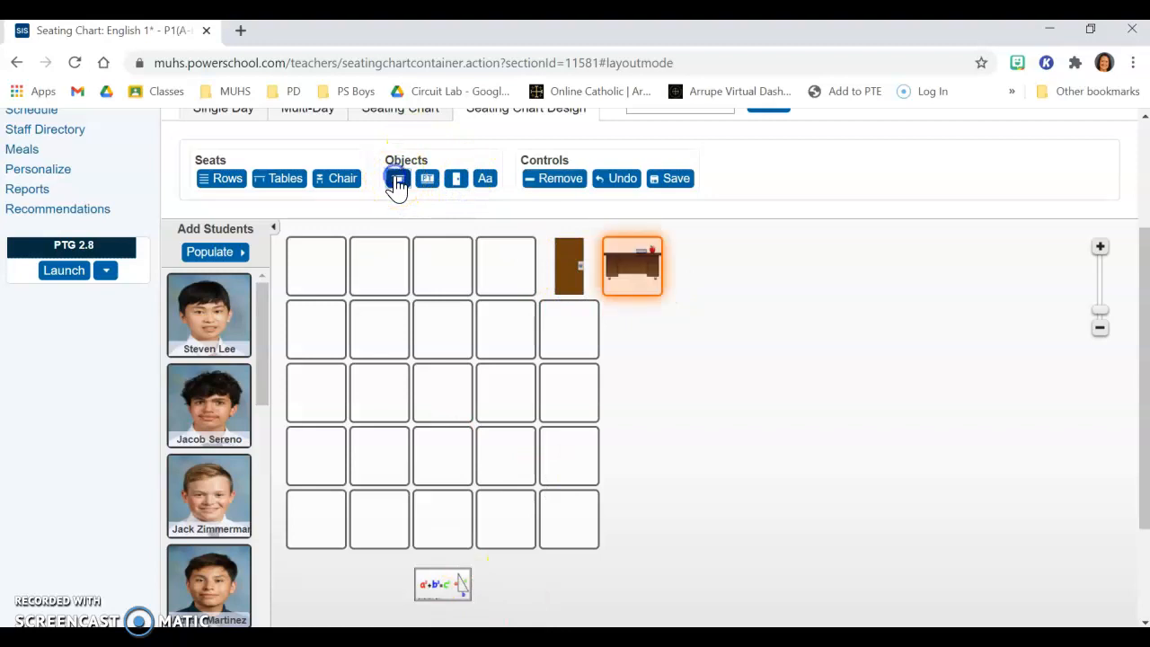
drag(637, 272, 384, 582)
drag(455, 593, 498, 584)
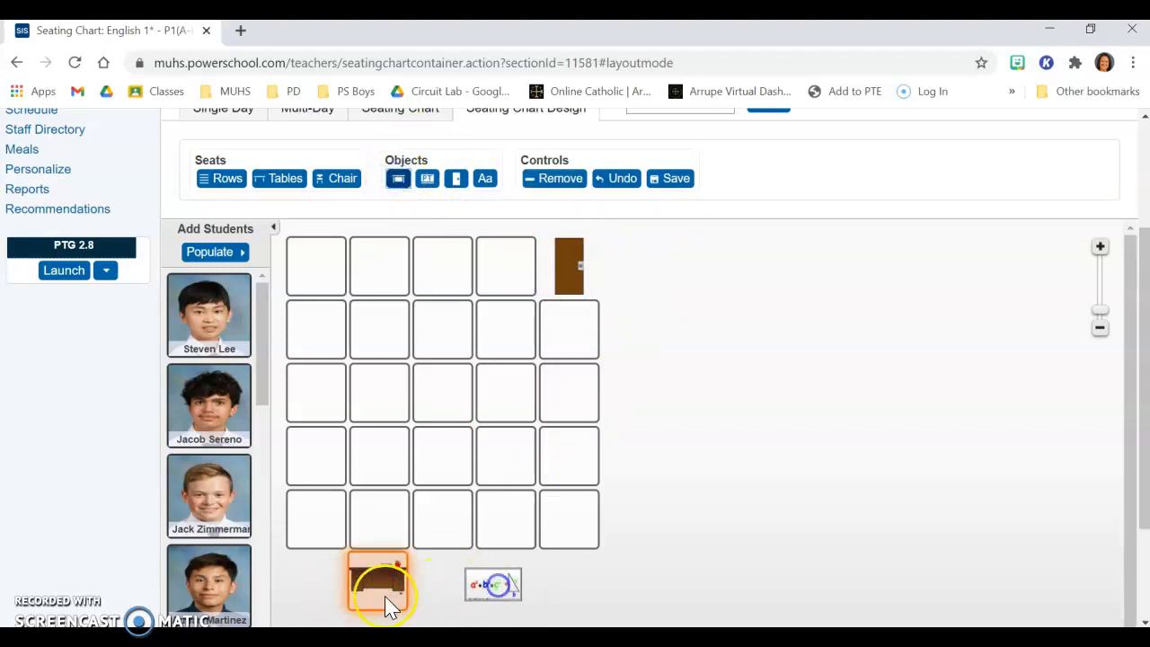
Step: Shift the teacher's desk slightly toward the whiteboard, between the second and third columns of chairs, and deselect it
drag(383, 579, 411, 579)
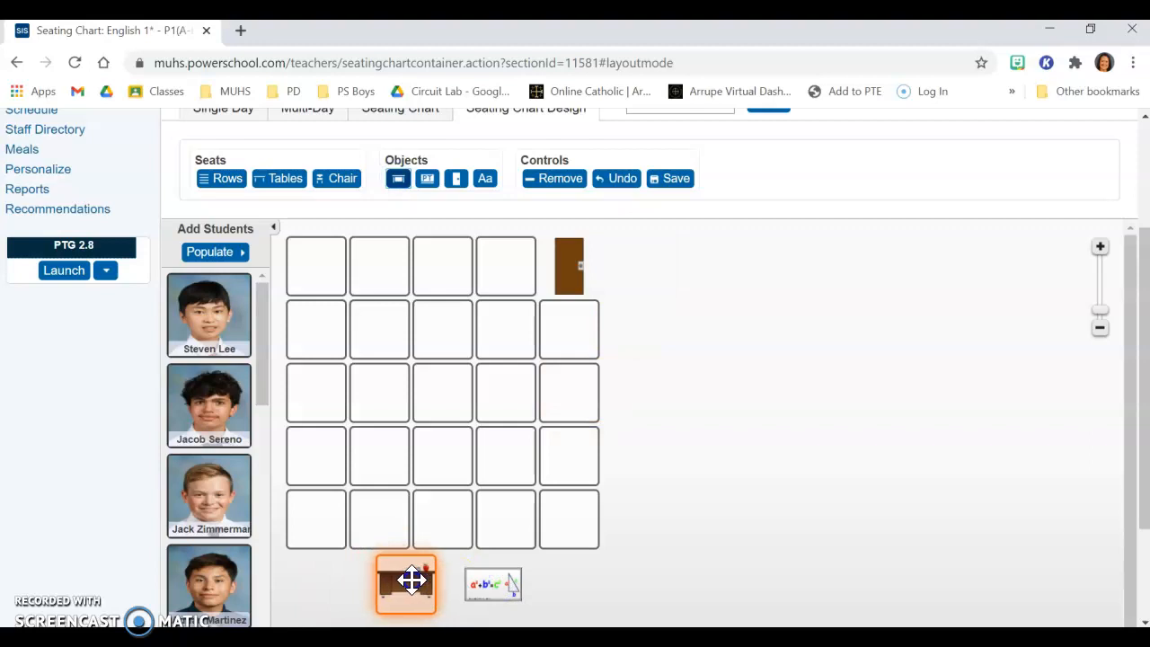
click(528, 573)
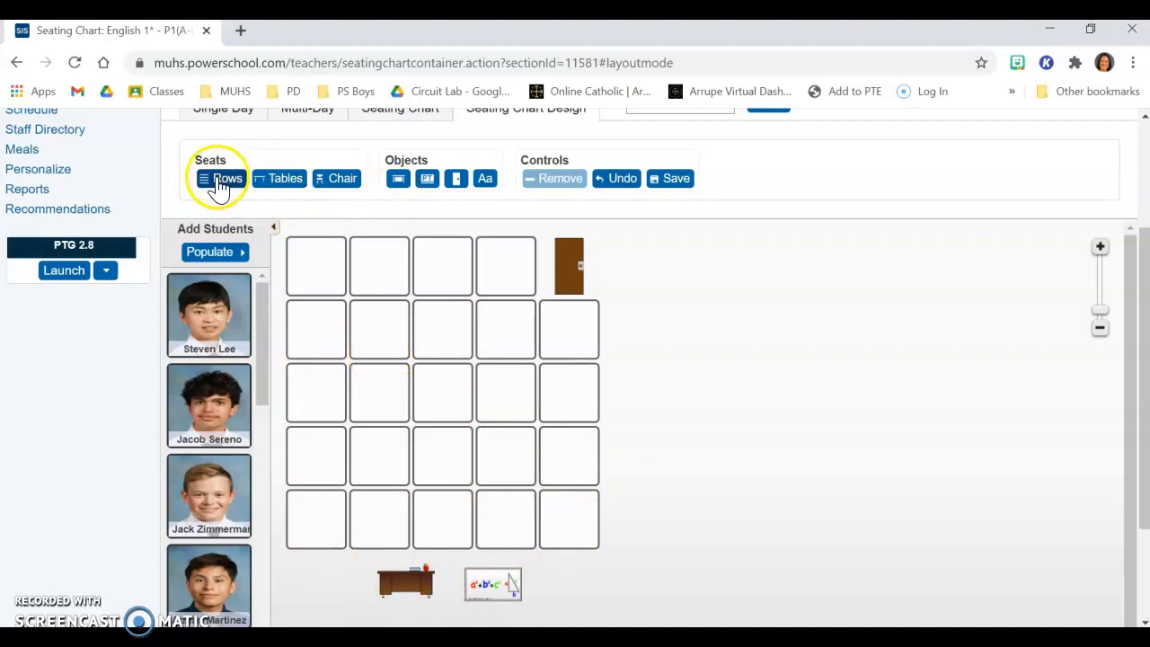
Step: Start populating the seats with students, sorted alphabetically, and set the starting seat to Bottom Right
click(215, 253)
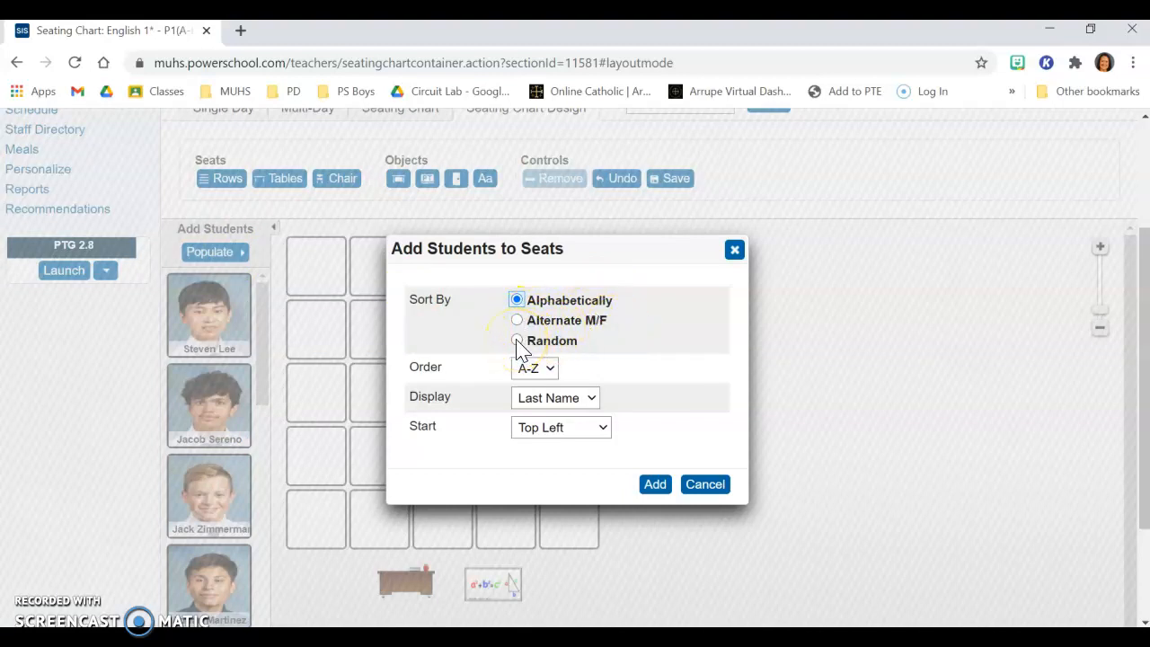
click(547, 368)
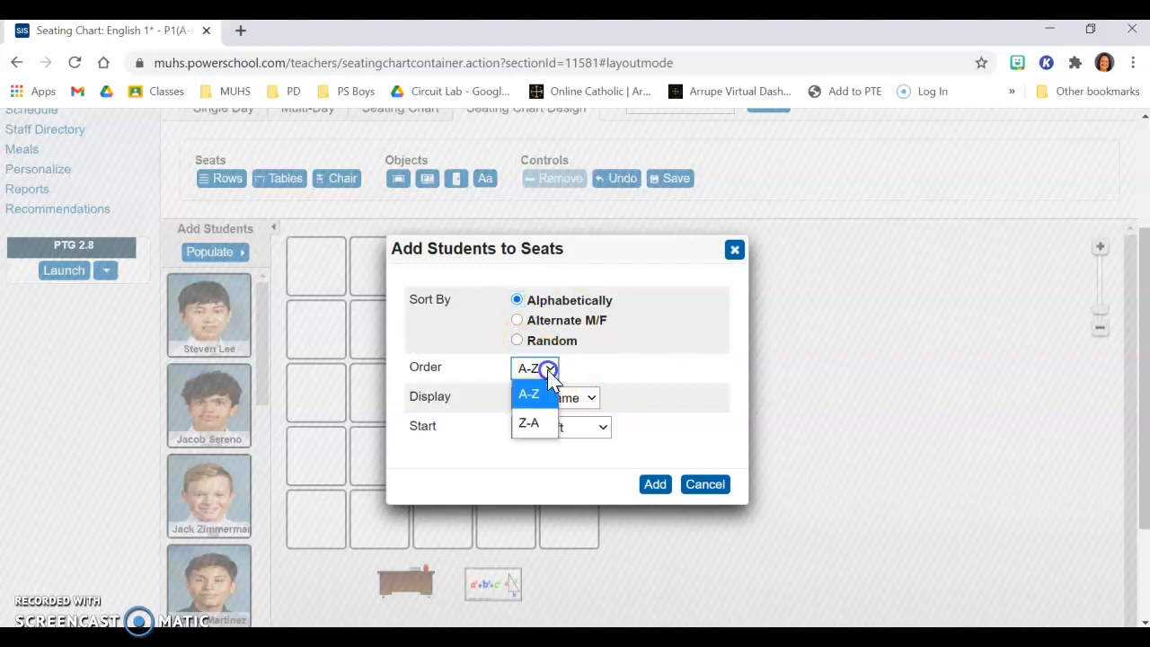
click(545, 370)
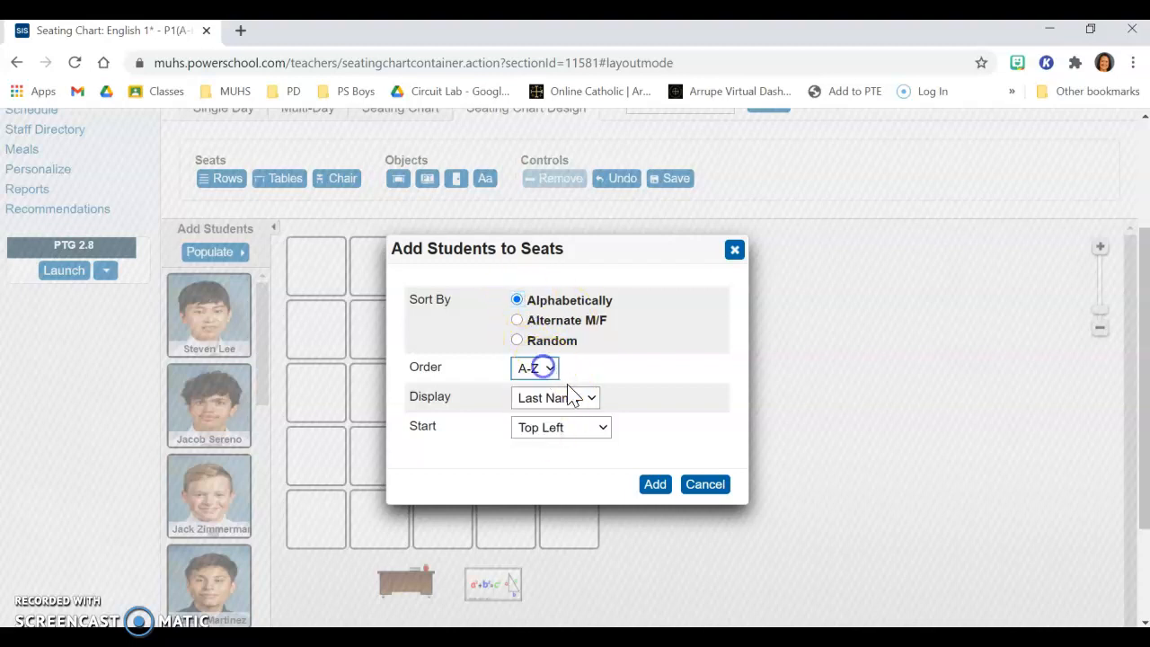
click(591, 401)
click(588, 398)
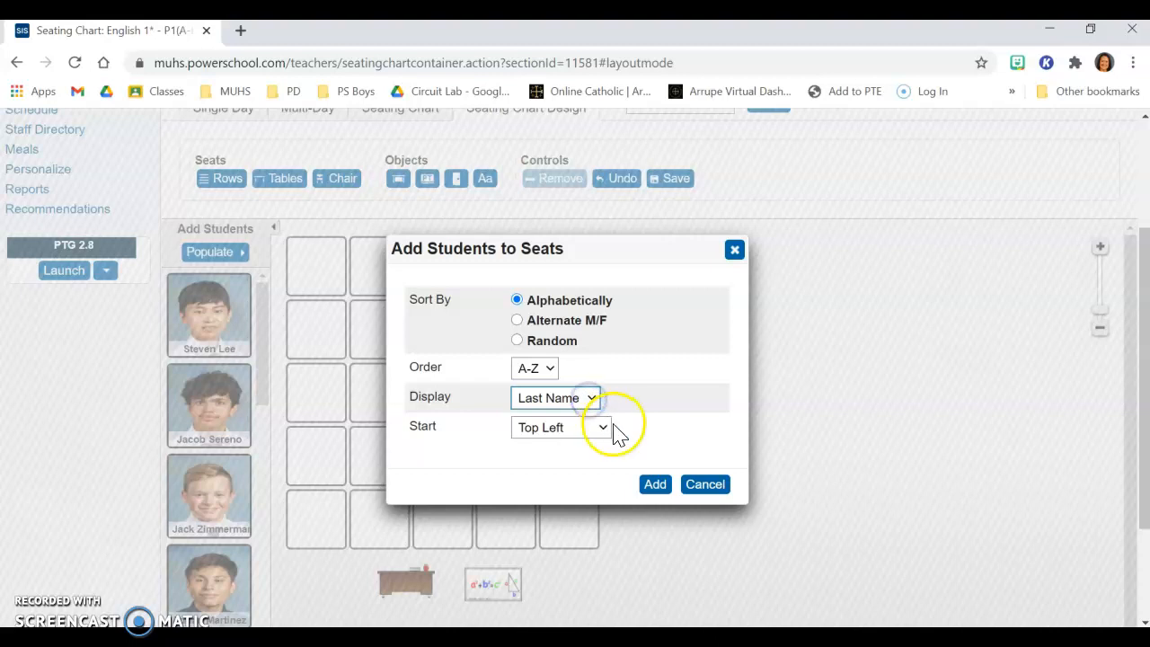
click(604, 429)
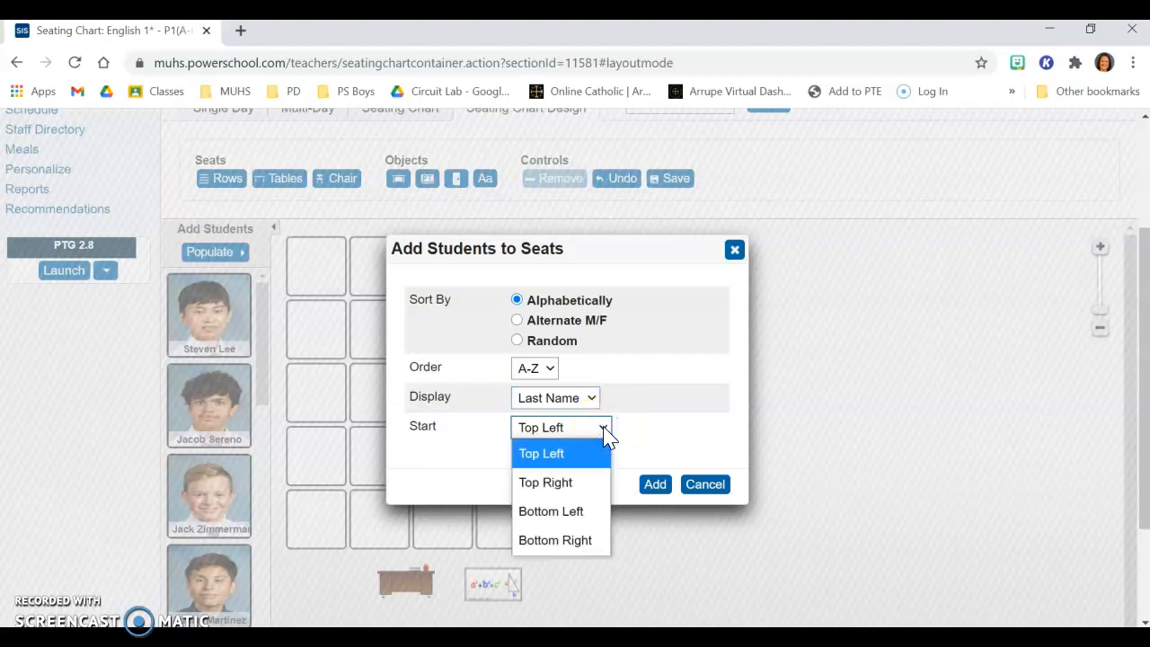
click(578, 547)
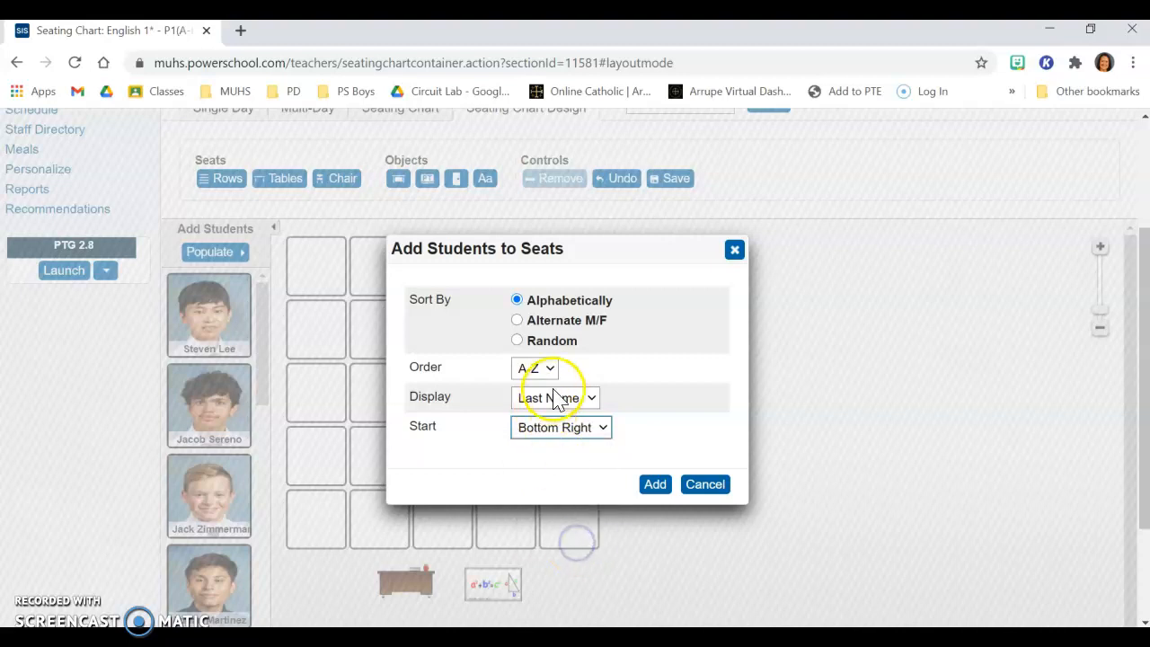
Step: Set the order to Z-A and the display to First Name, add the students to the seats and deselect them
click(548, 369)
click(533, 423)
click(576, 399)
click(558, 450)
click(656, 490)
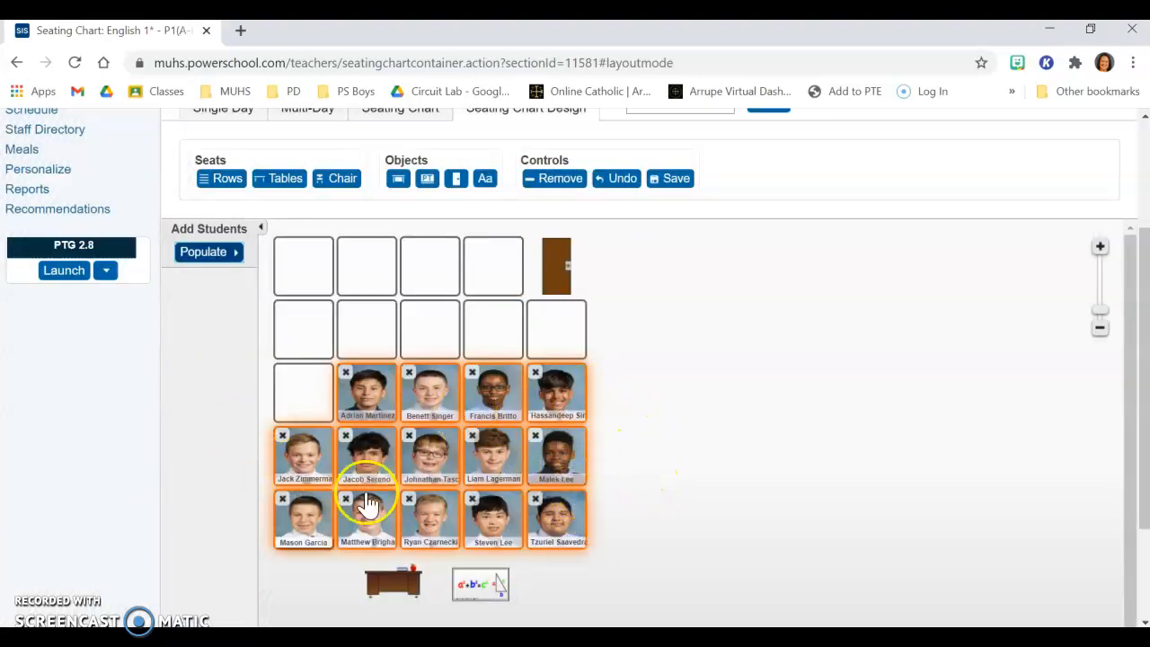
click(684, 424)
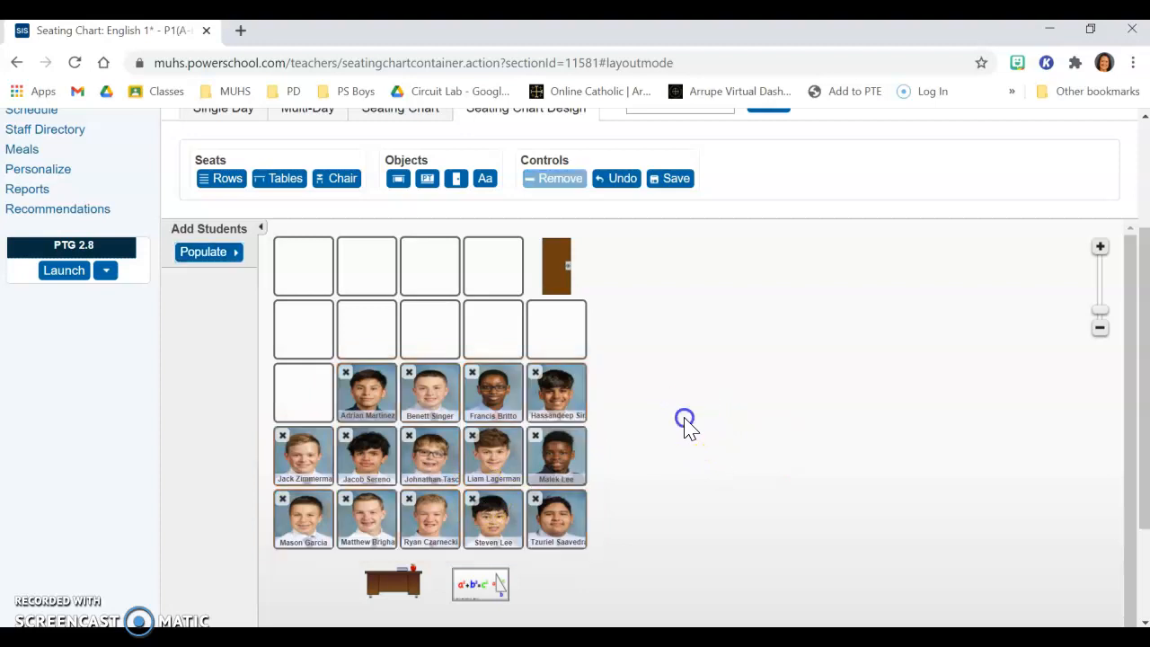
Step: Move the third row's middle student to the top row's second seat and its last student to the second row's first seat
click(409, 372)
drag(204, 323, 364, 274)
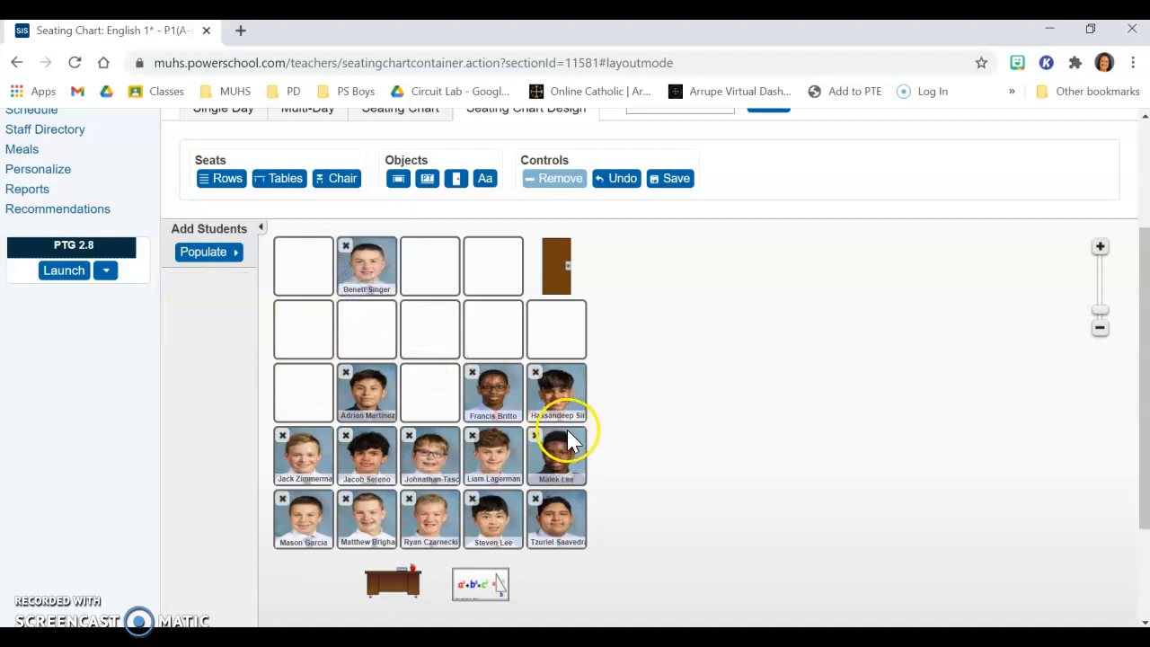
click(535, 372)
drag(222, 318, 305, 329)
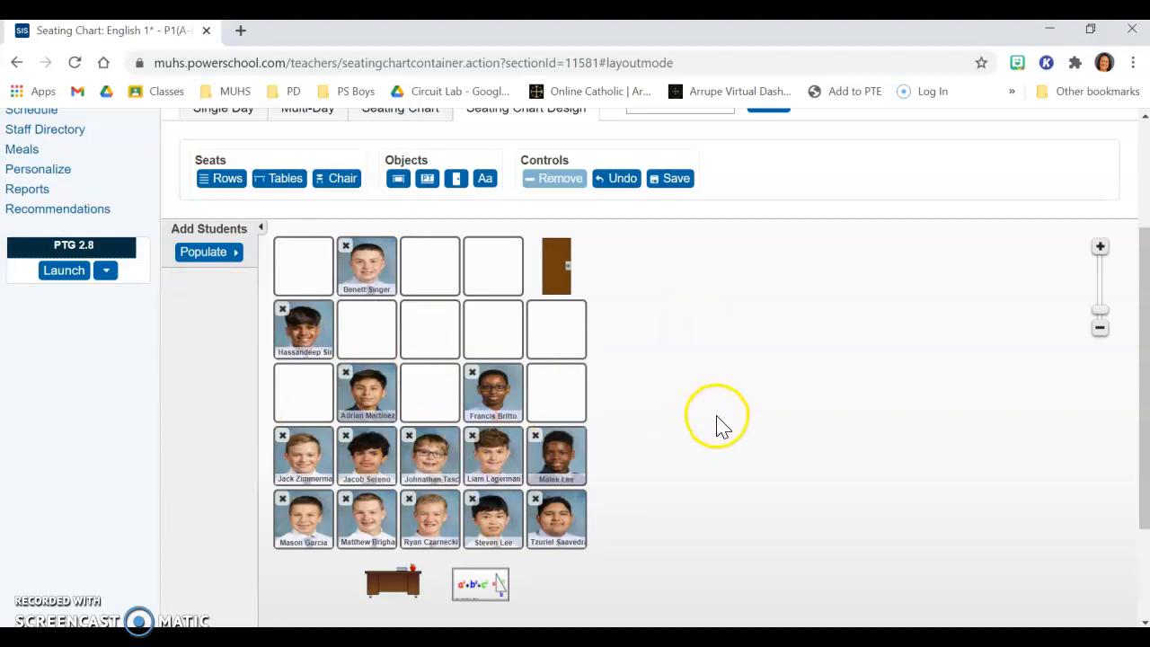
Step: Save the 109 ALL IN seating layout
scroll(680, 384, up, 1)
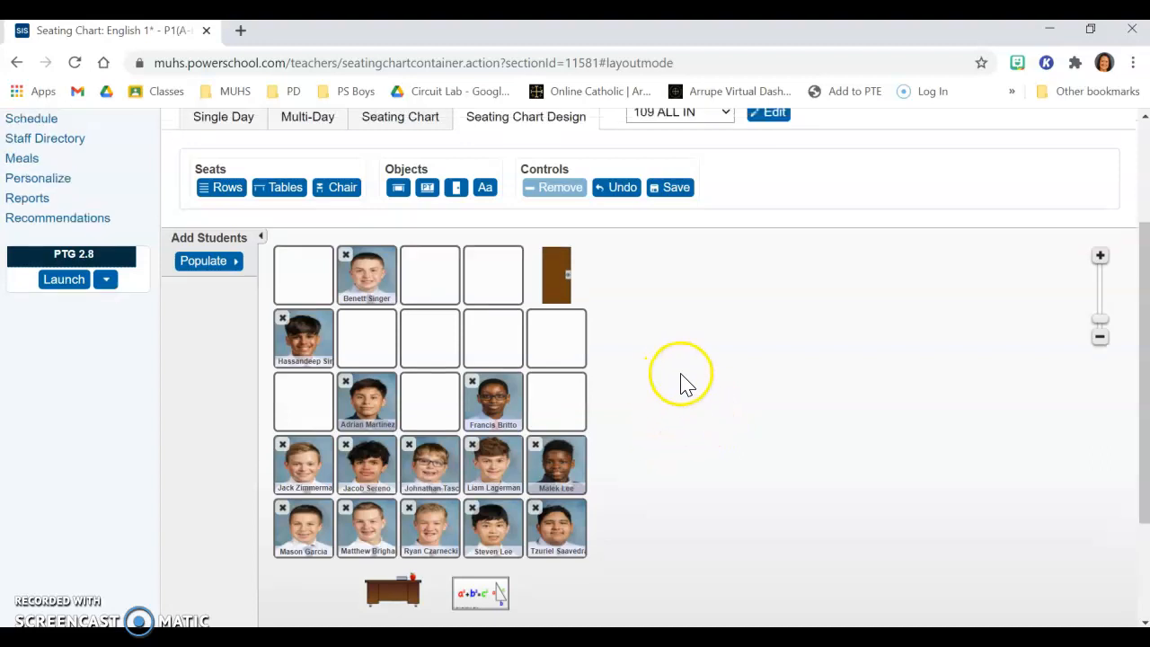
scroll(683, 383, up, 2)
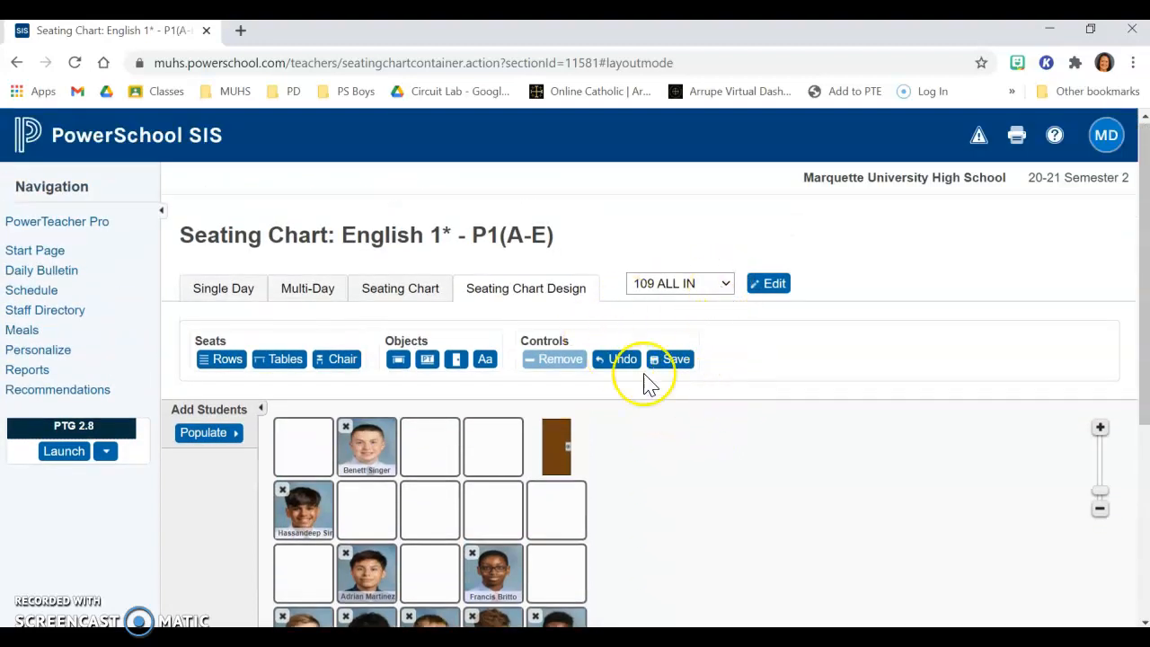
click(675, 359)
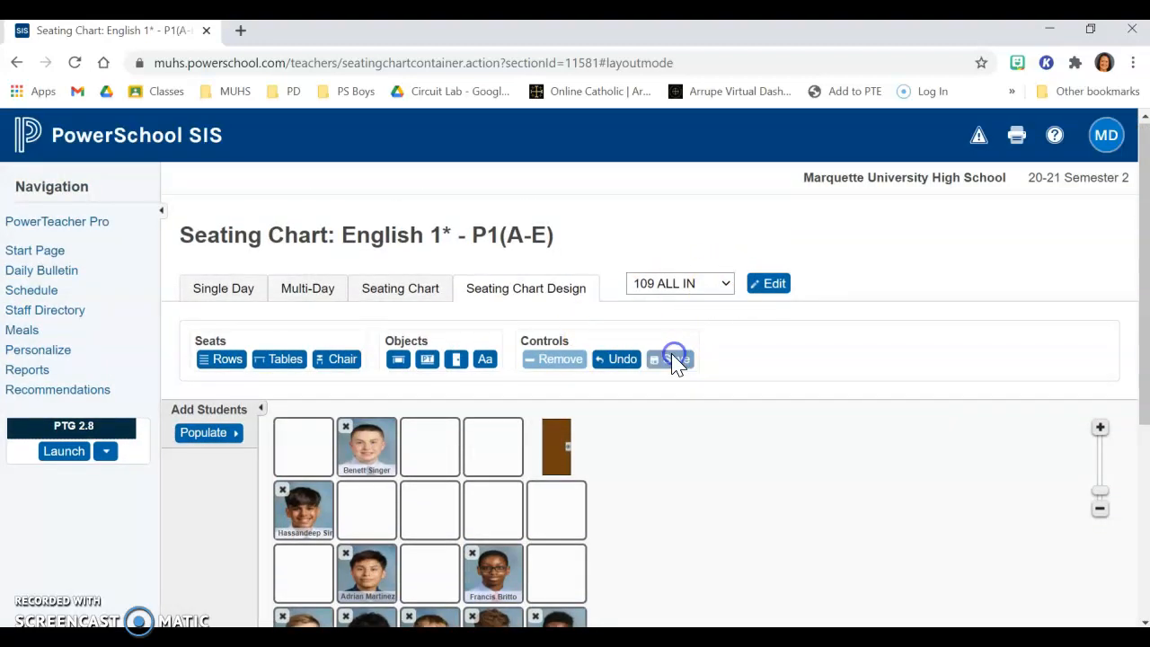
Step: Create a new layout named As of 3/22 from the pre-existing P1(A-E) English 1* layout 109 All In
click(725, 284)
click(691, 310)
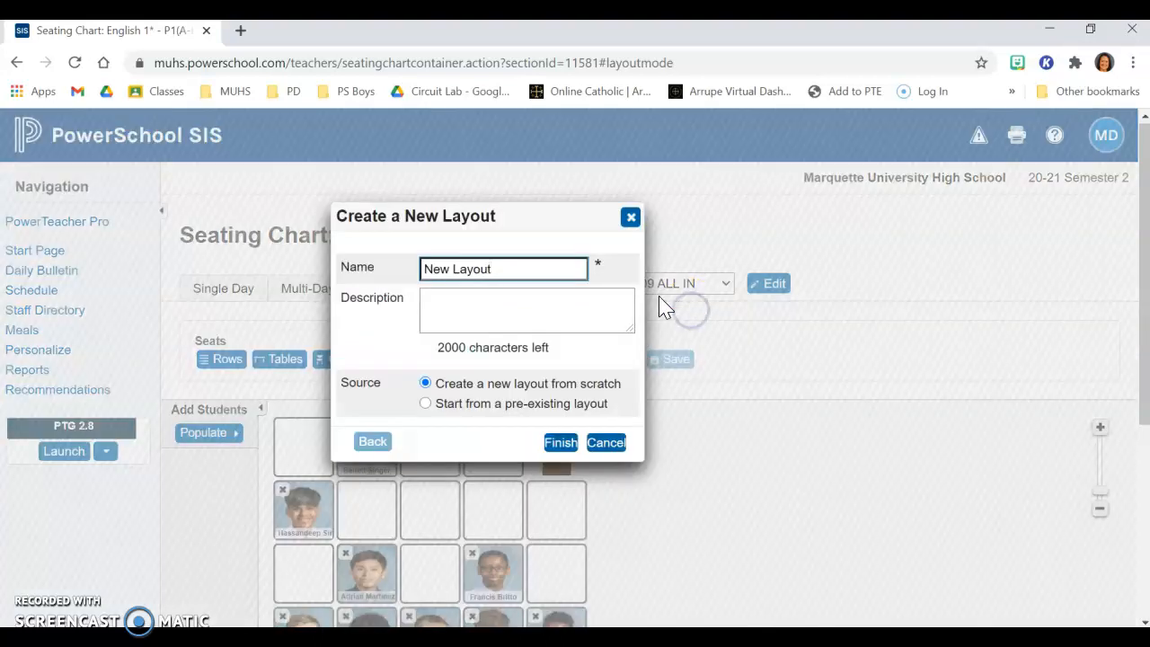
click(503, 268)
drag(503, 268, 387, 295)
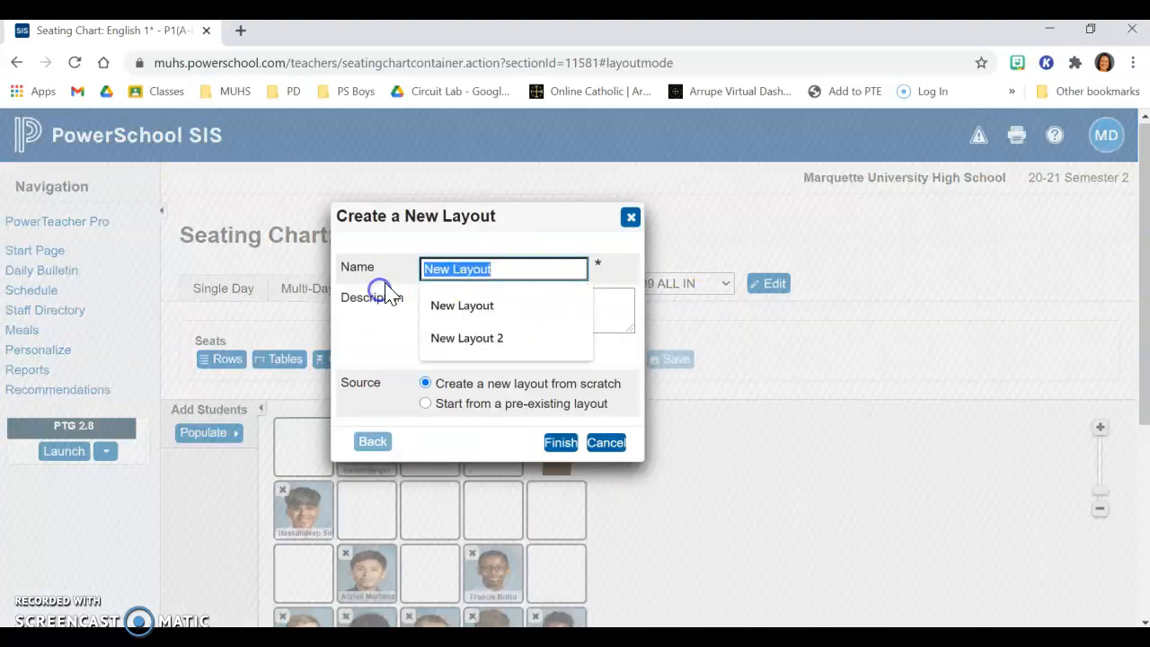
text(As of 3/22)
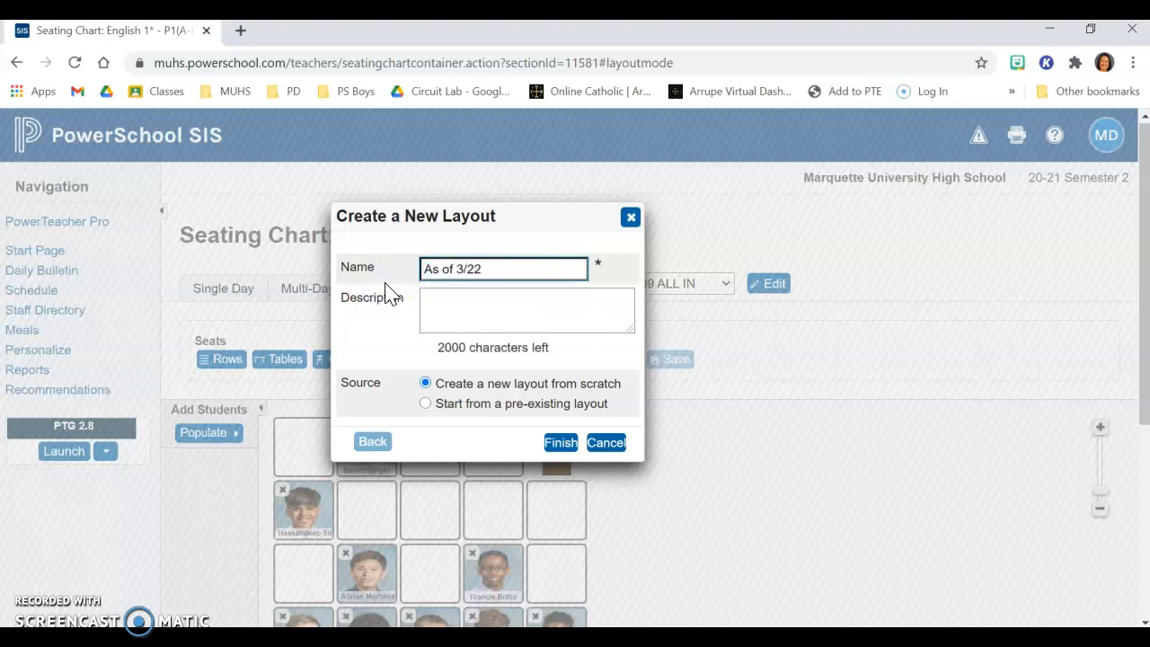
click(426, 405)
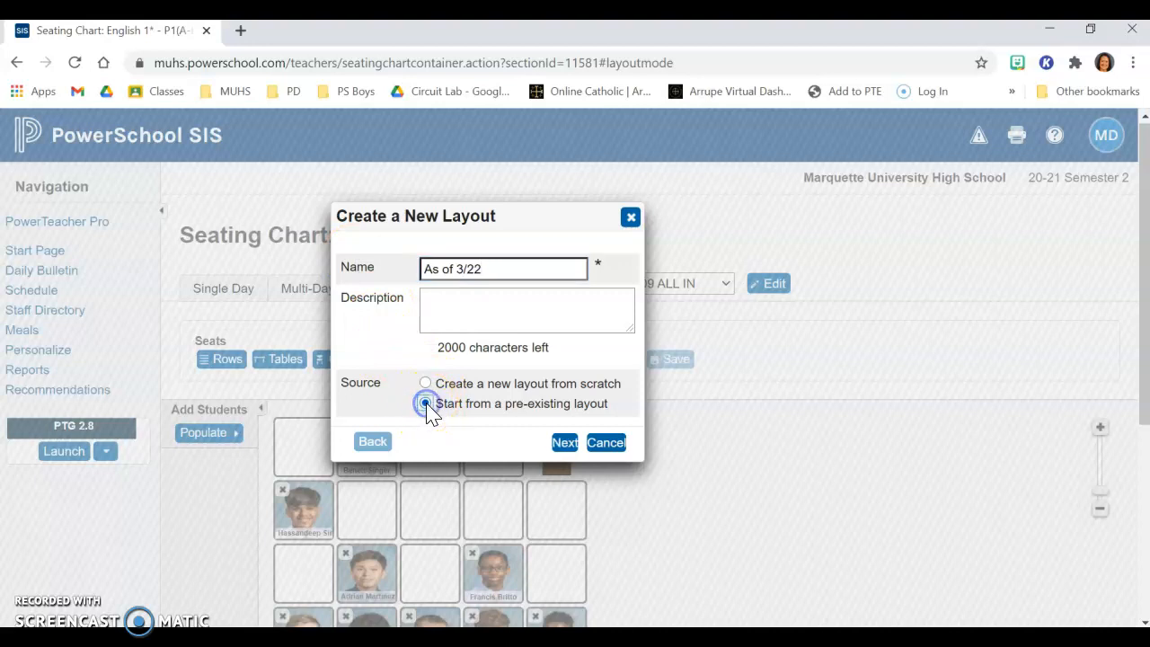
click(564, 444)
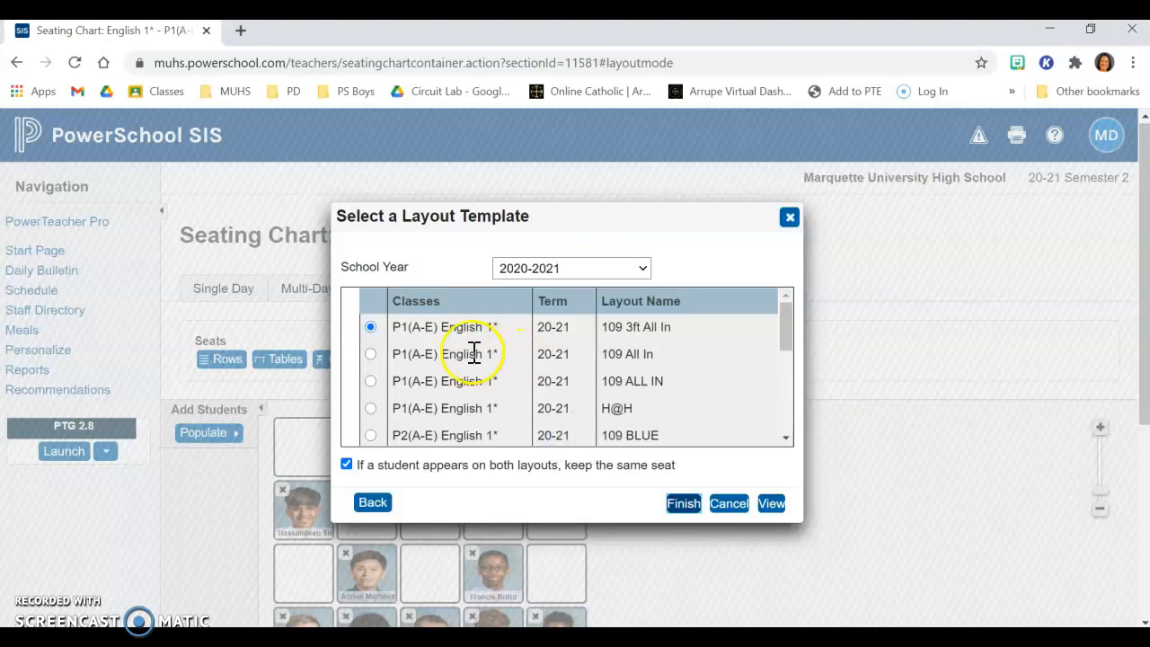
click(371, 354)
click(683, 503)
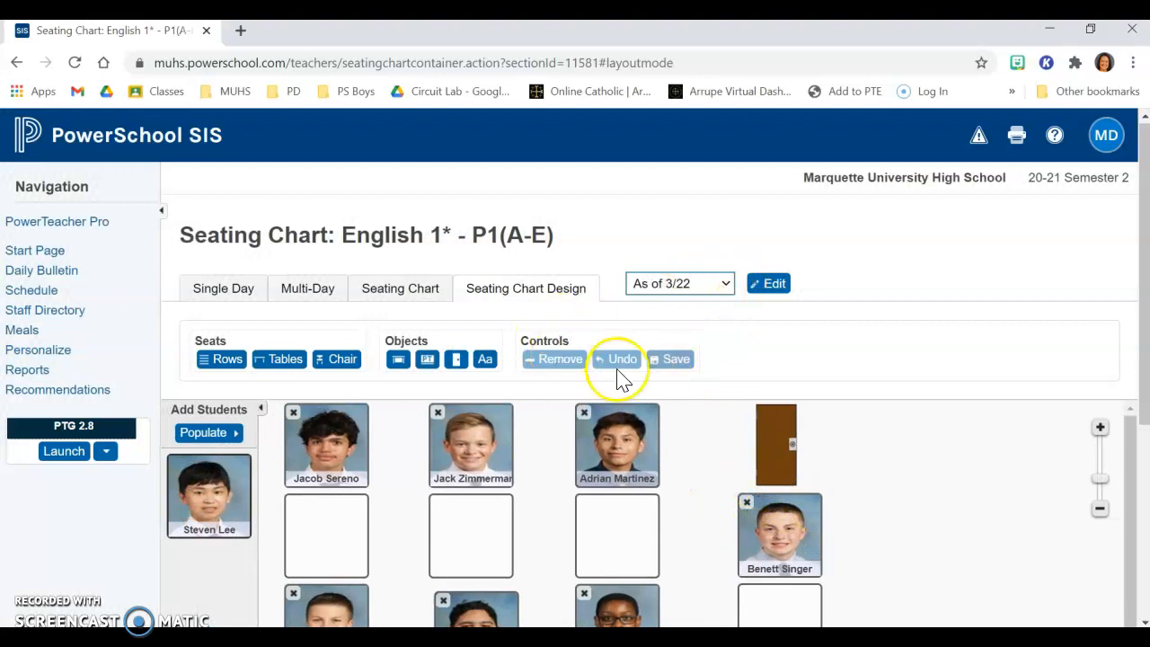
Step: Remove the students from the second and third seats of the third row and save the As of 3/22 layout
scroll(692, 474, down, 2)
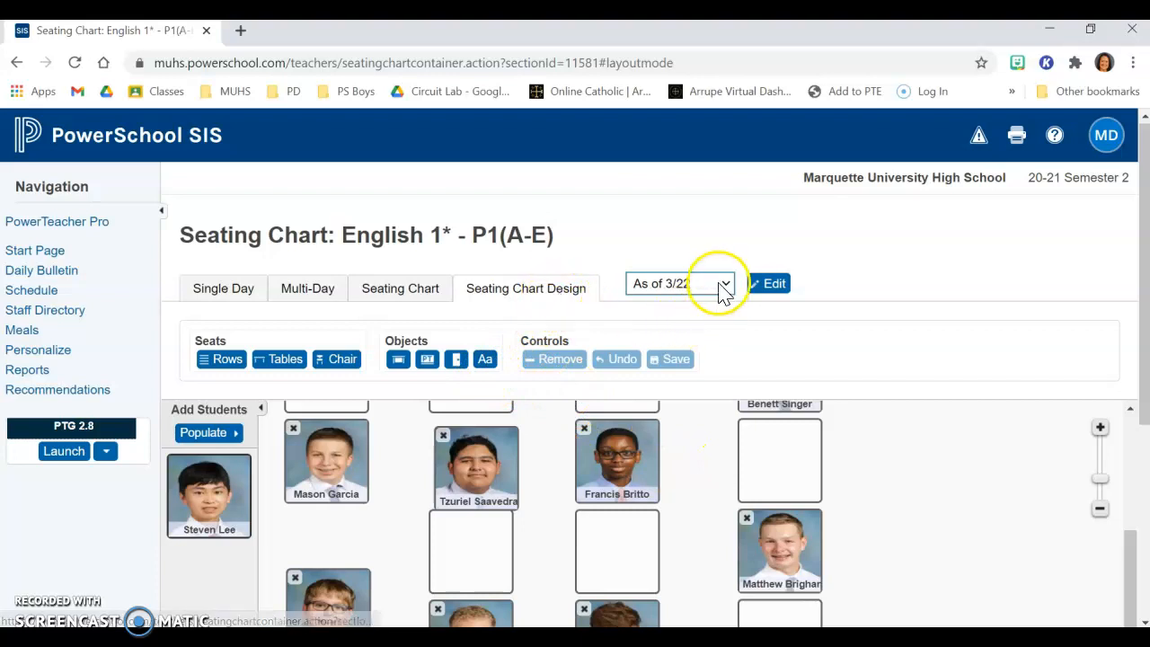
click(584, 428)
click(443, 435)
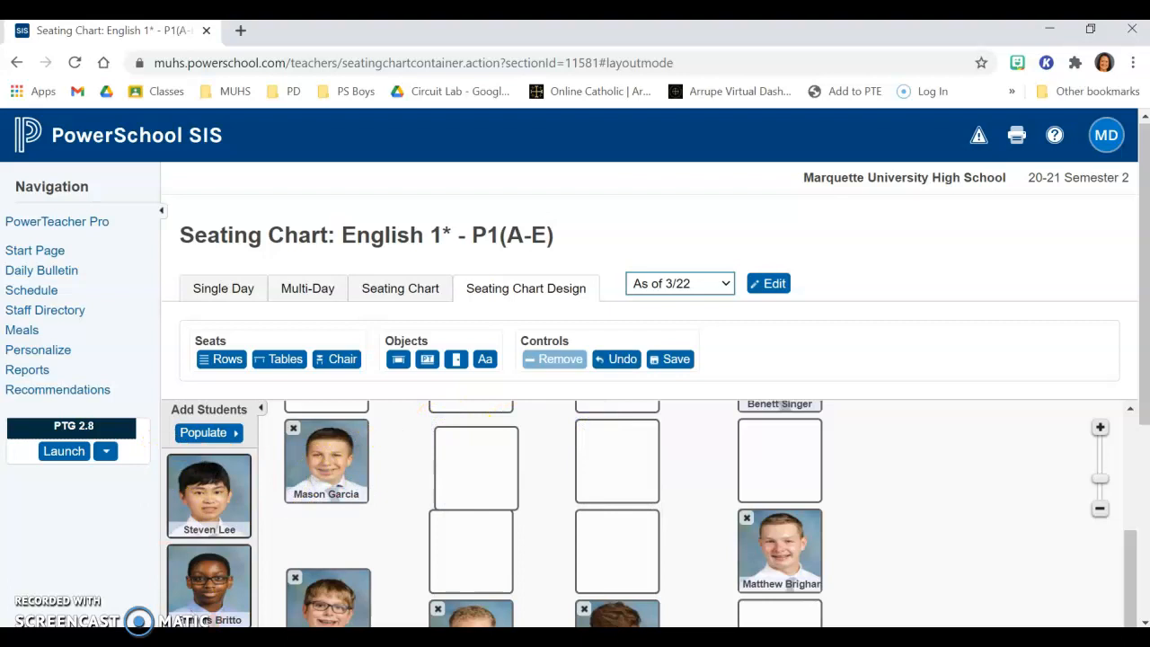
scroll(665, 516, down, 3)
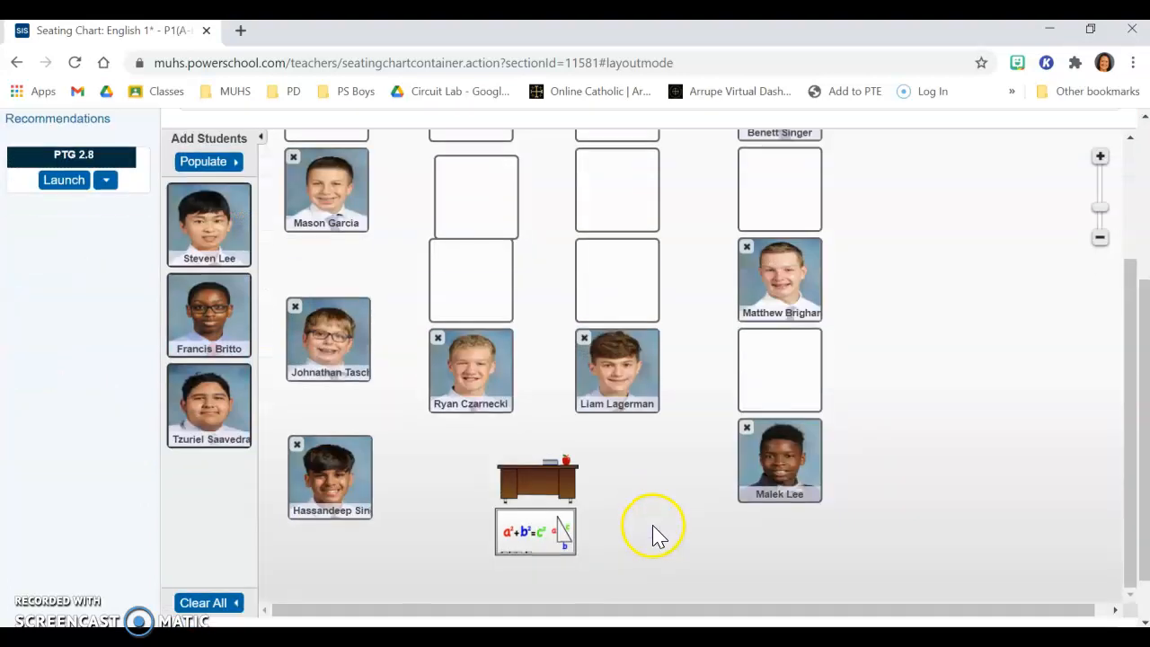
scroll(808, 449, up, 2)
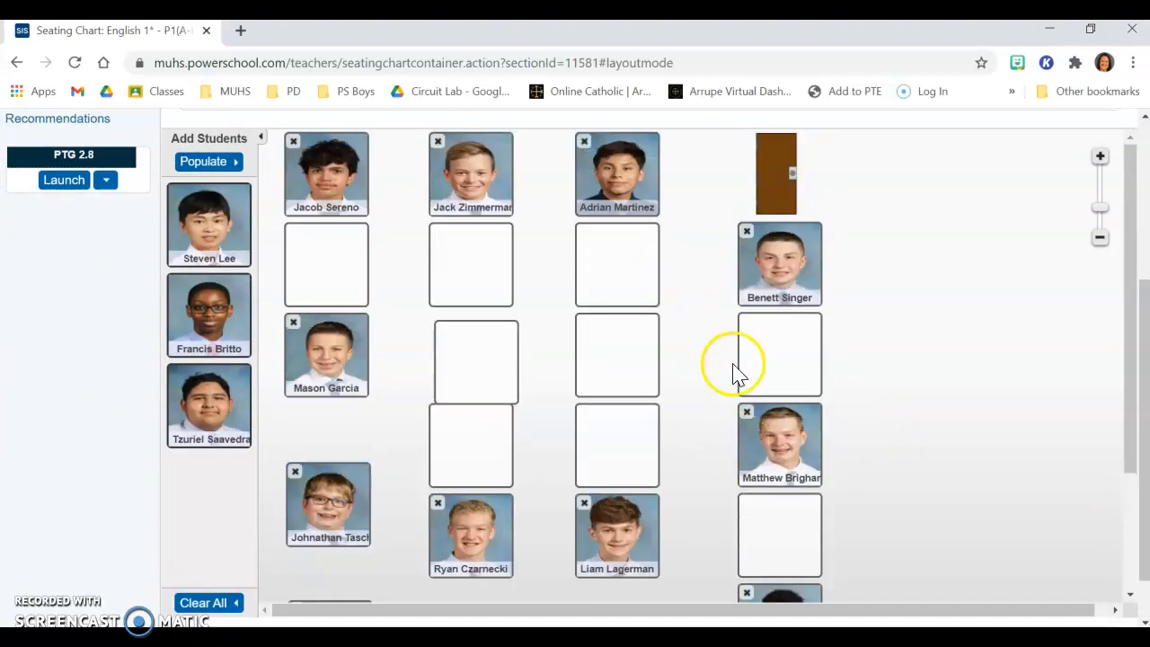
scroll(683, 323, up, 3)
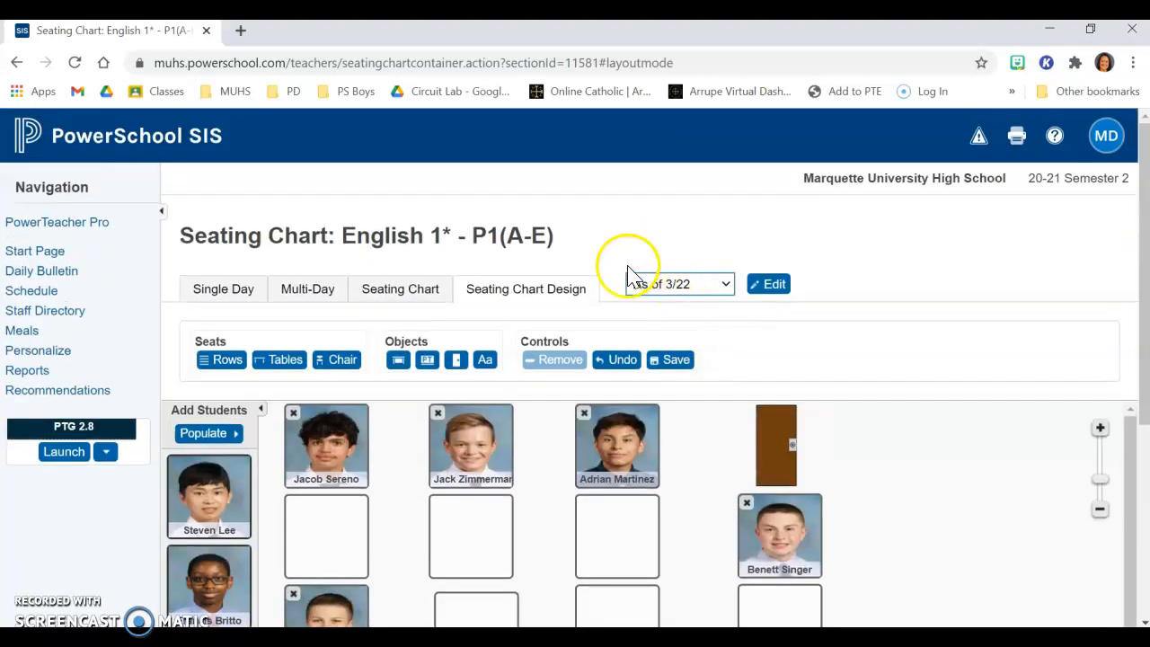
click(676, 364)
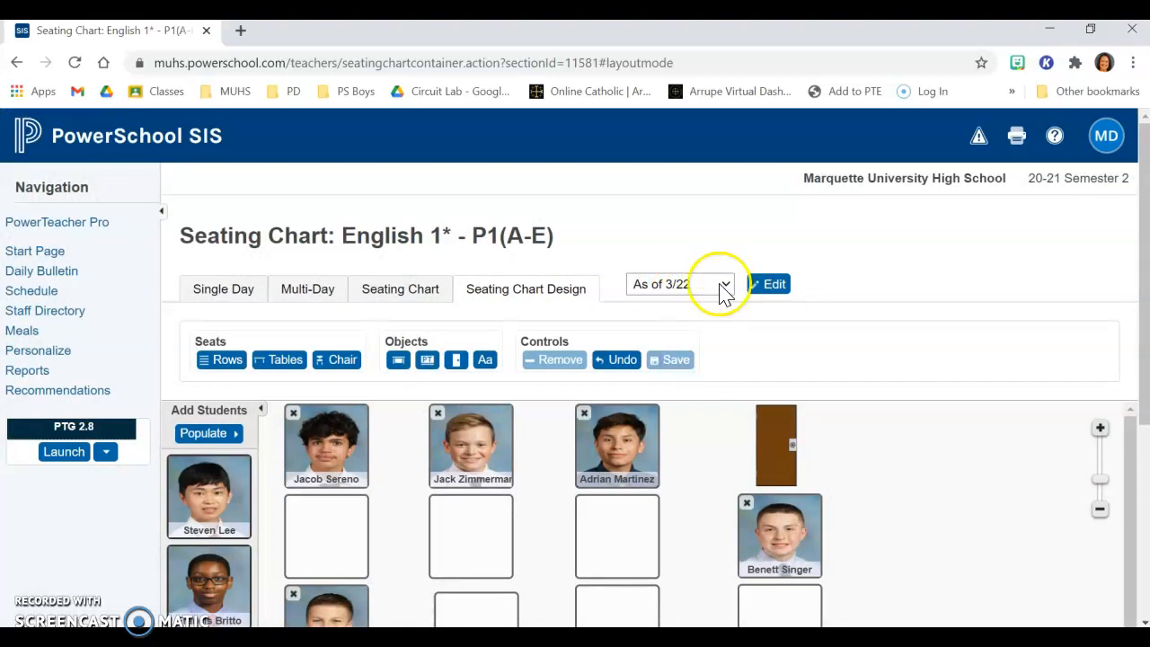
Step: Switch to the 109 3ft All In layout and delete it
click(725, 286)
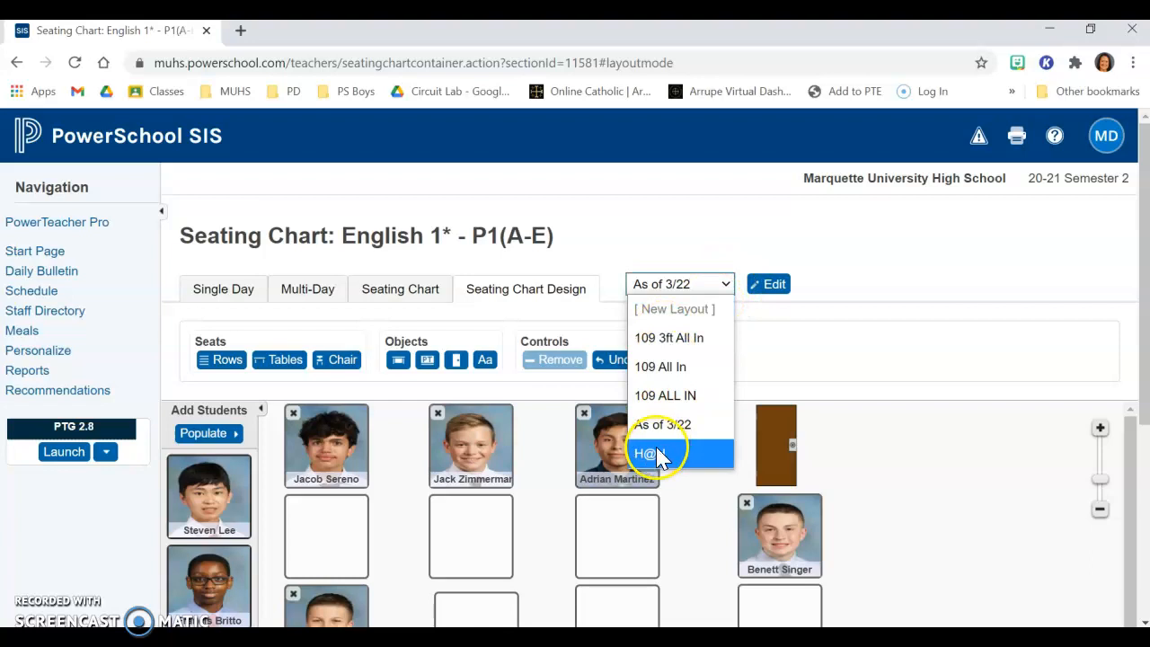
click(673, 339)
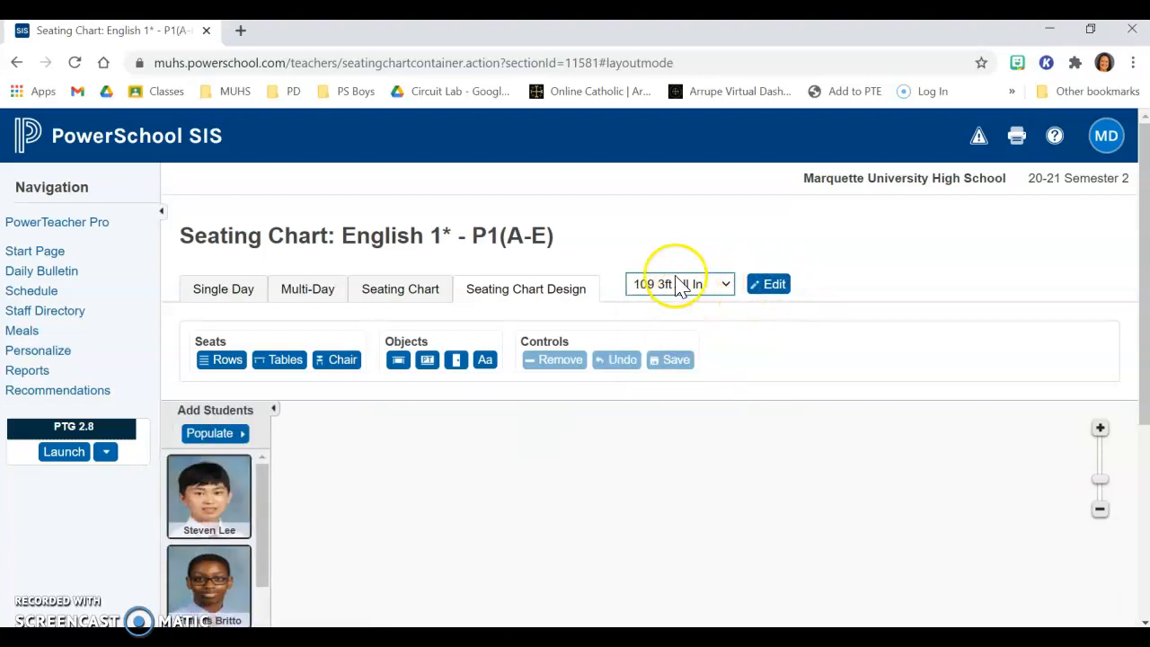
click(764, 286)
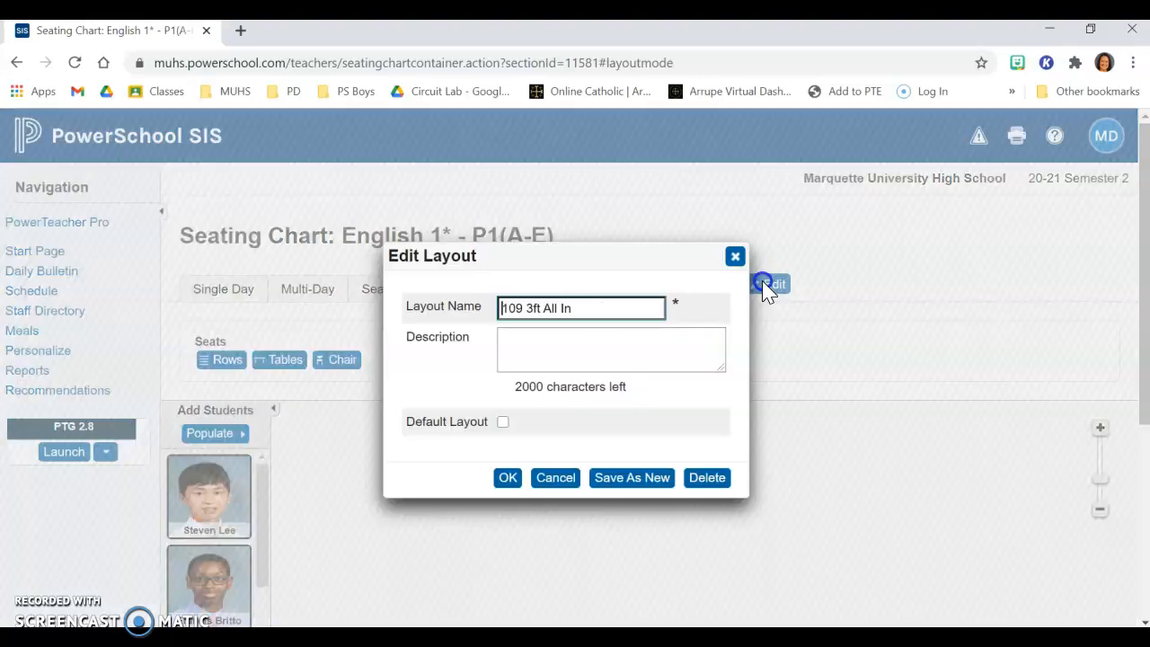
click(708, 479)
click(690, 404)
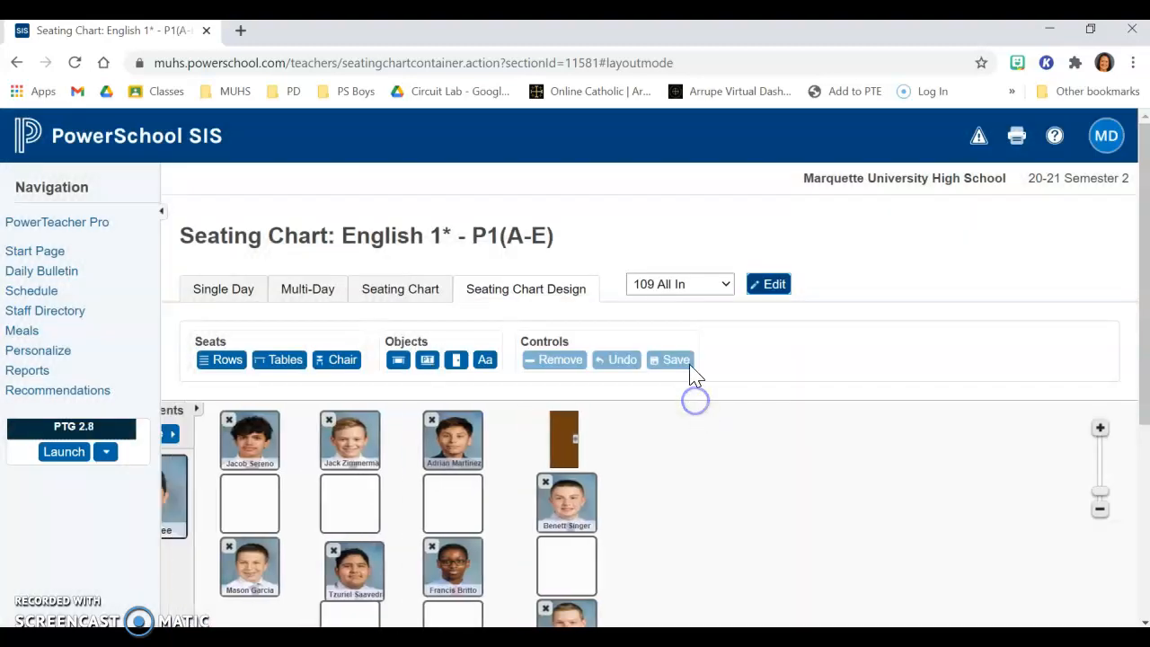
click(726, 286)
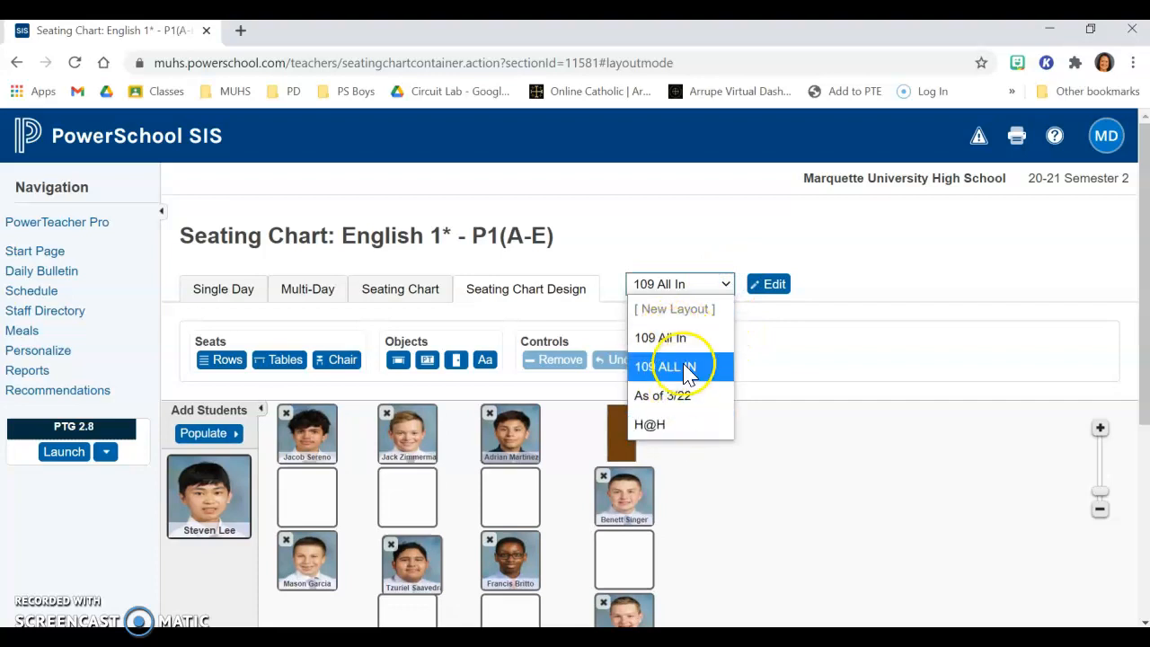
click(768, 499)
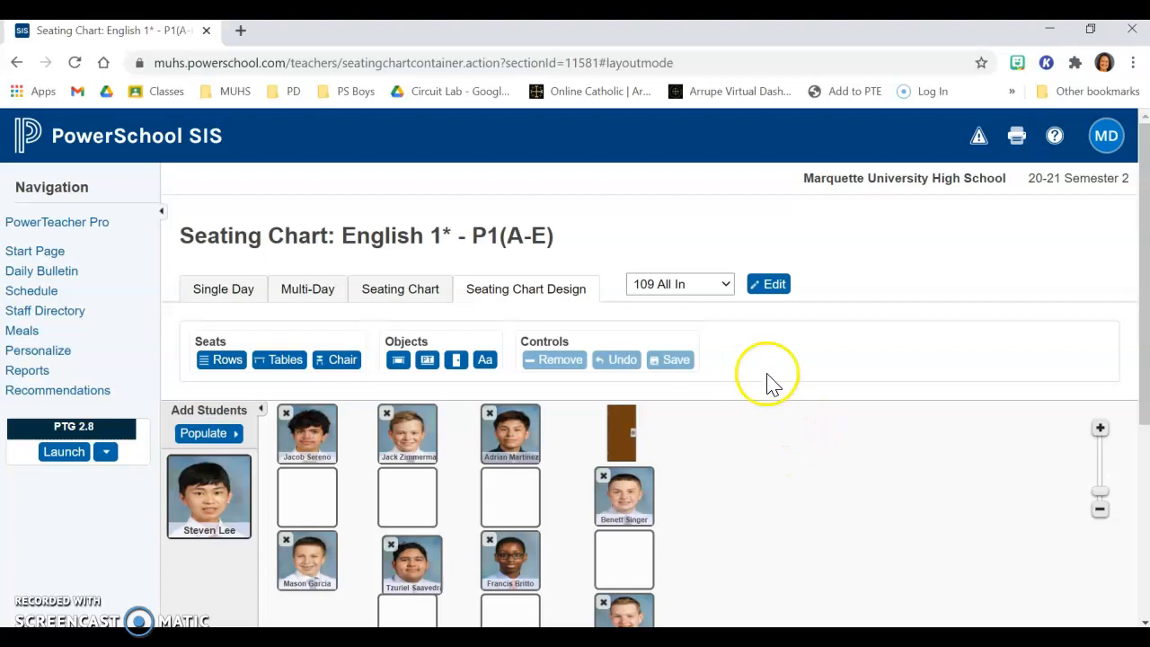
click(724, 285)
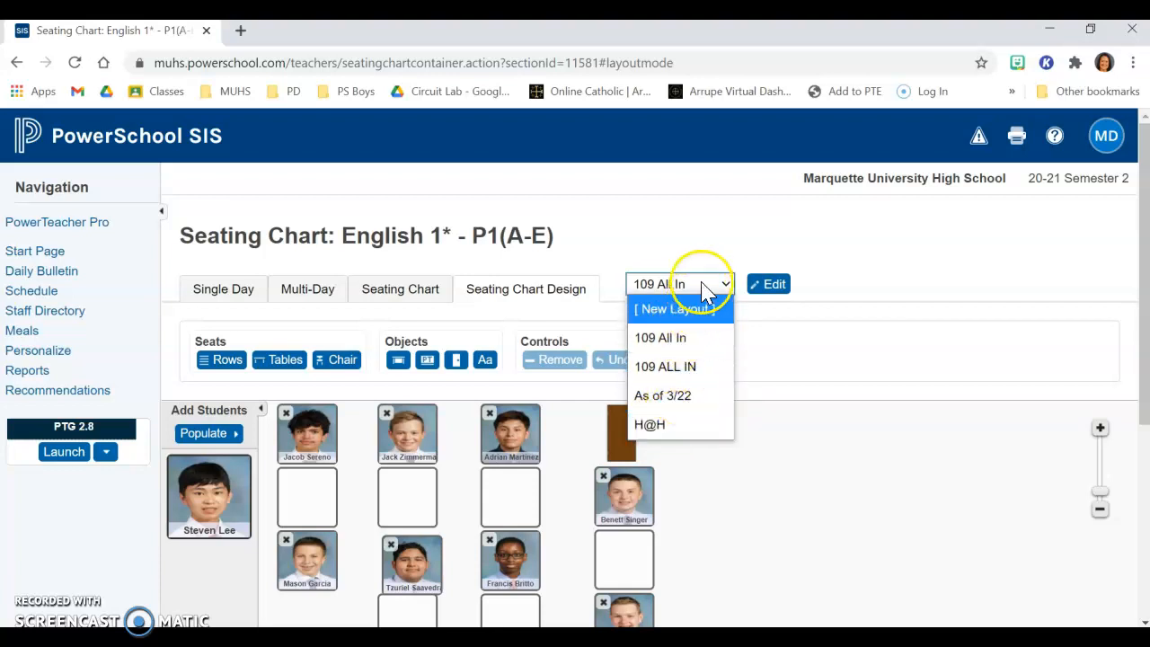
click(844, 456)
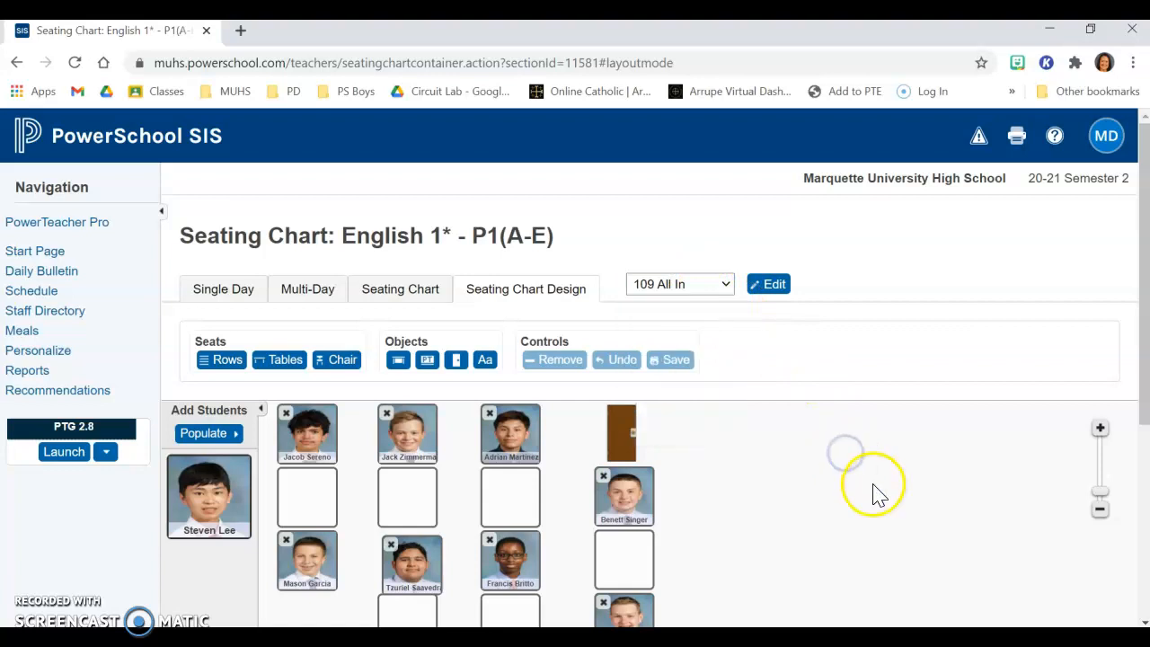